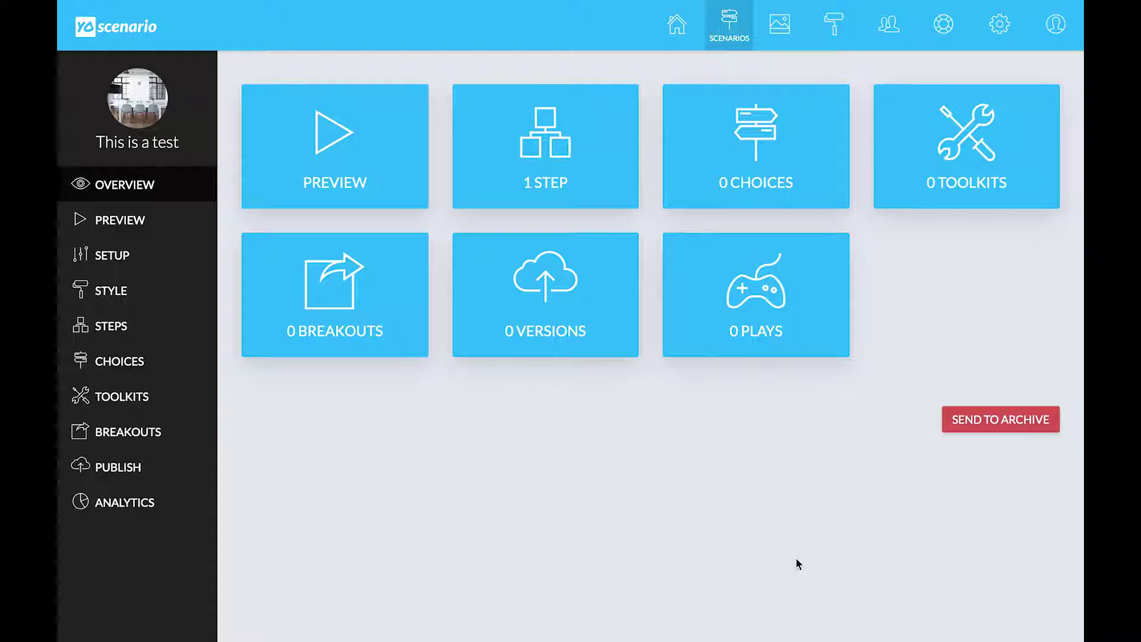
# In the scenario setup, choose the Variables config and add a variable named weather with the value sunny.
pyautogui.click(139, 111)
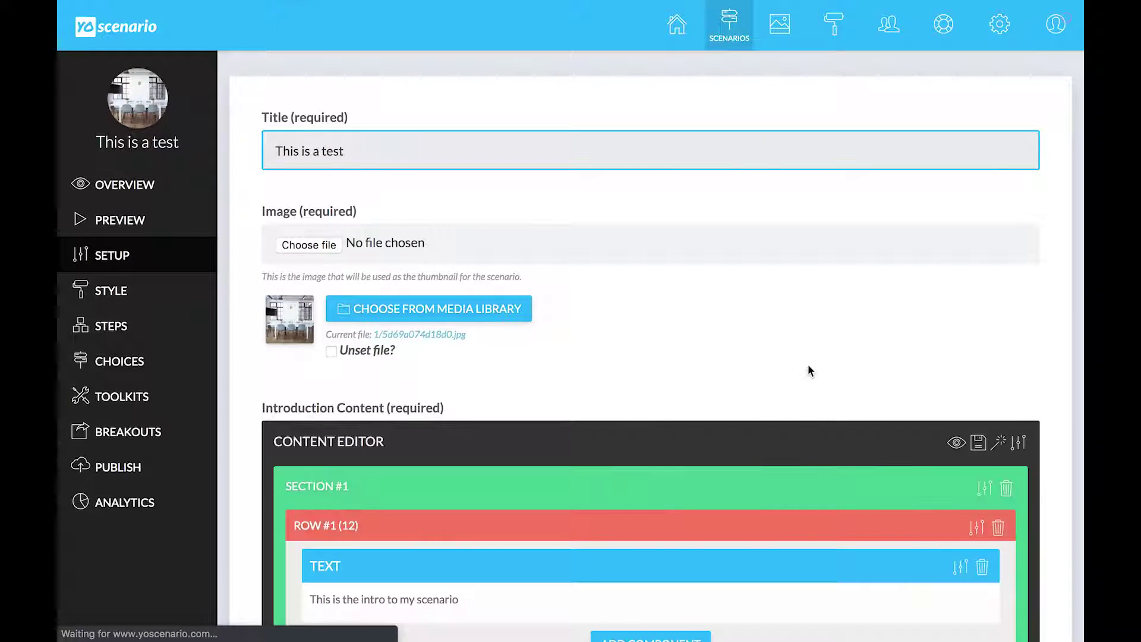
pyautogui.scroll(-5, 808, 366)
pyautogui.scroll(-4, 808, 363)
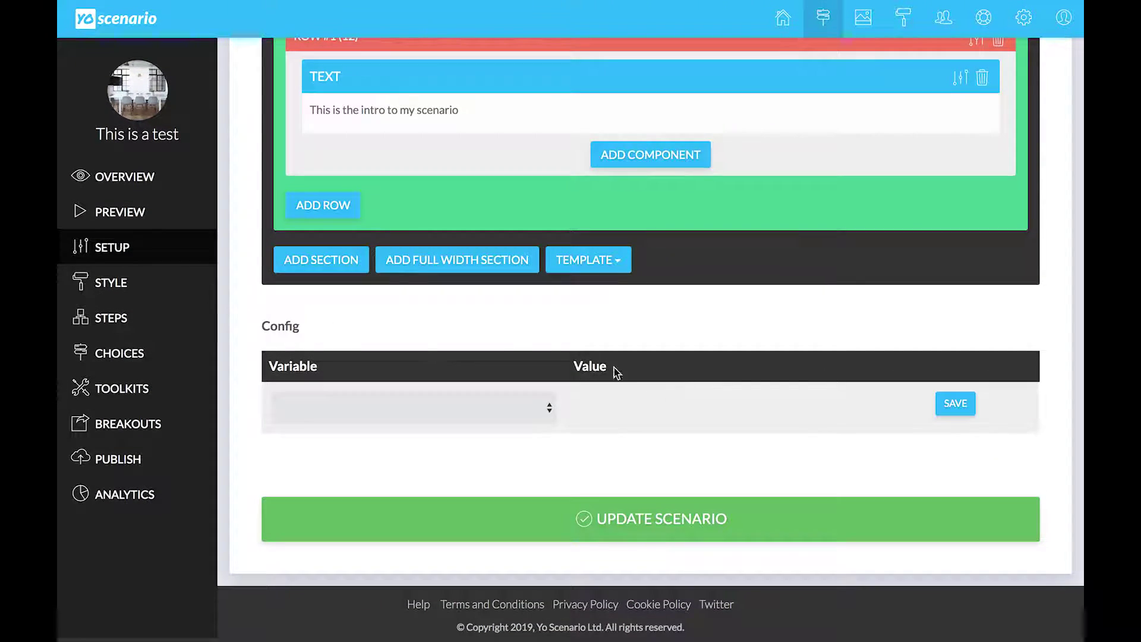
pyautogui.click(453, 412)
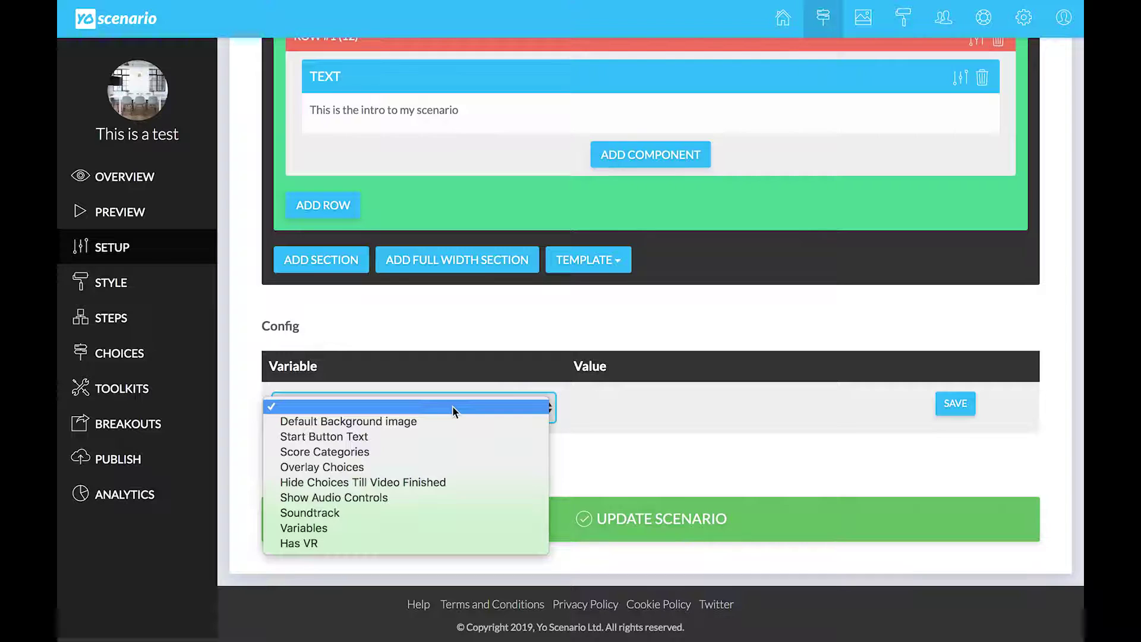
pyautogui.click(419, 529)
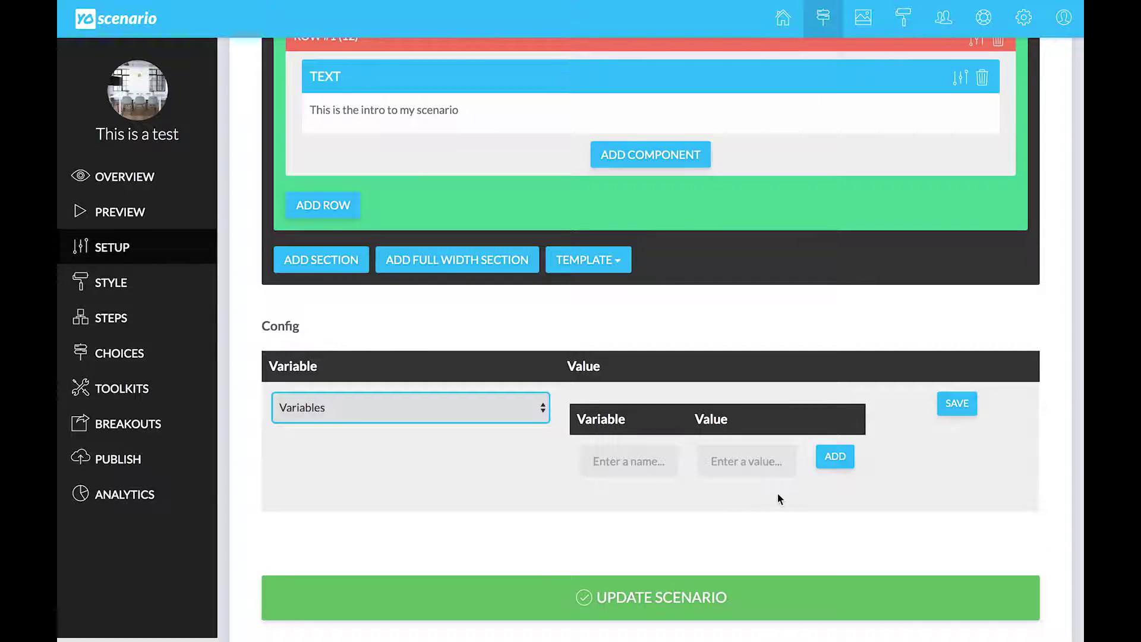
pyautogui.click(624, 464)
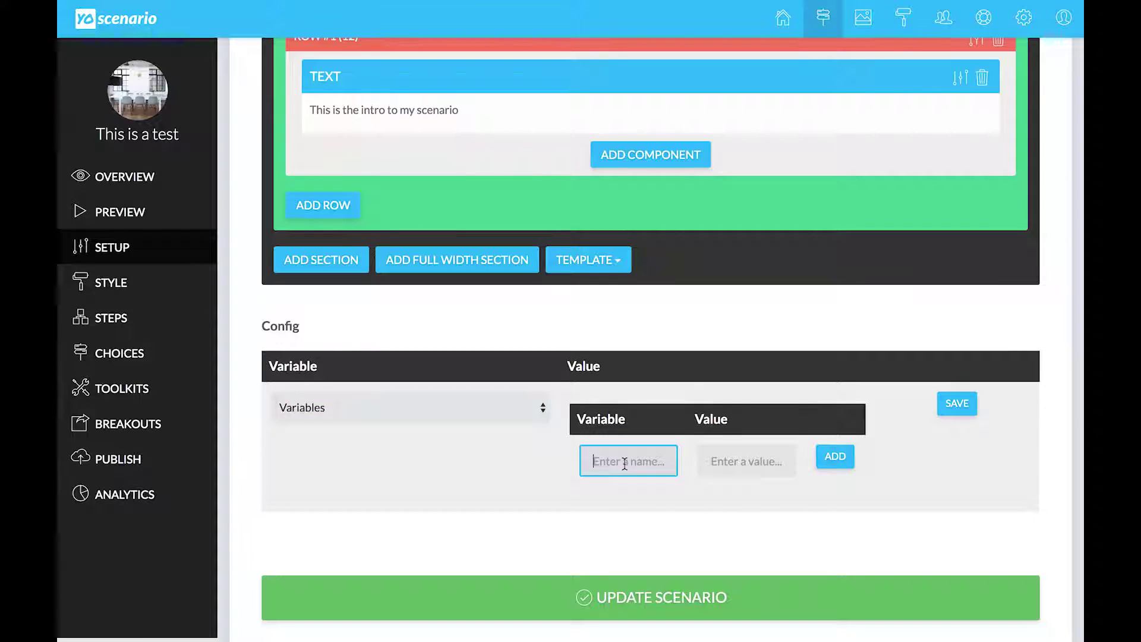
pyautogui.write('weather')
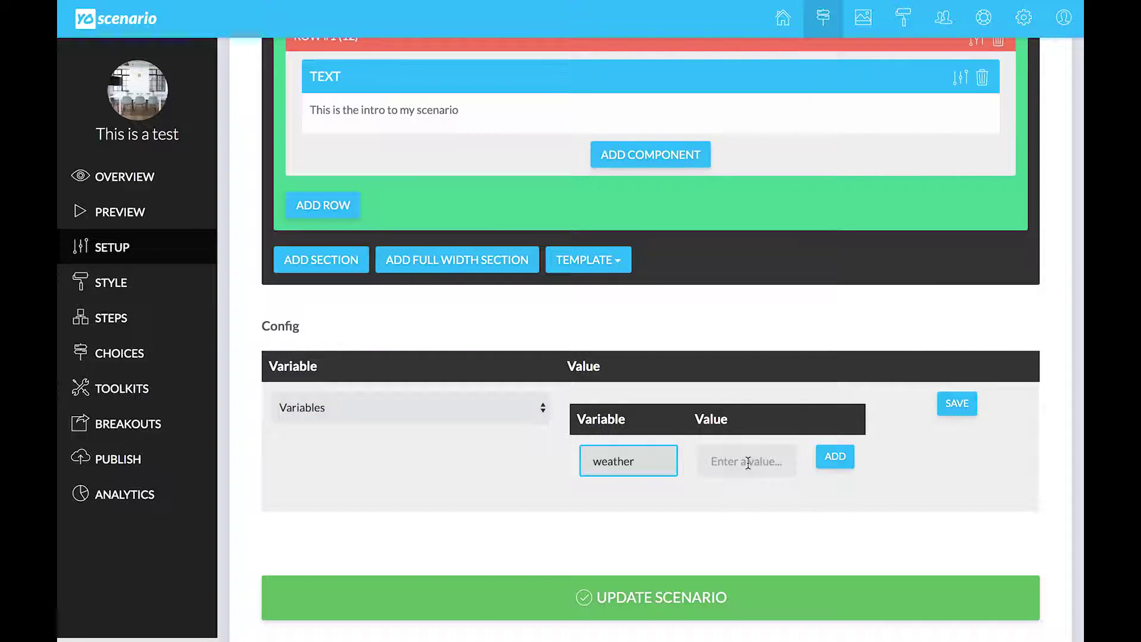
pyautogui.click(748, 463)
pyautogui.write('sunny')
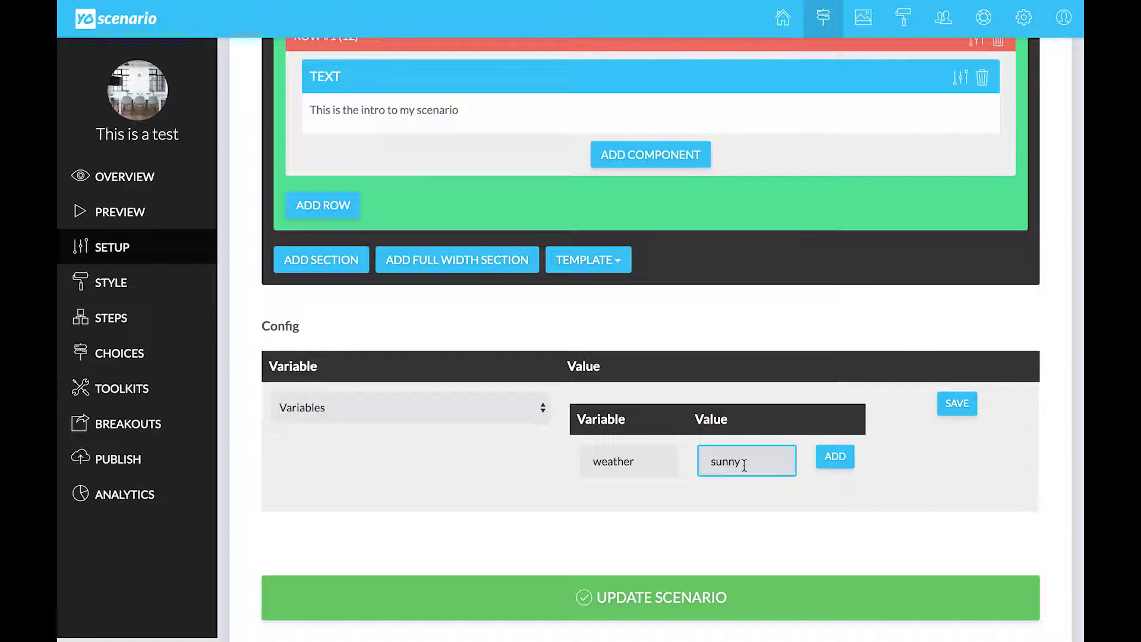
pyautogui.click(836, 458)
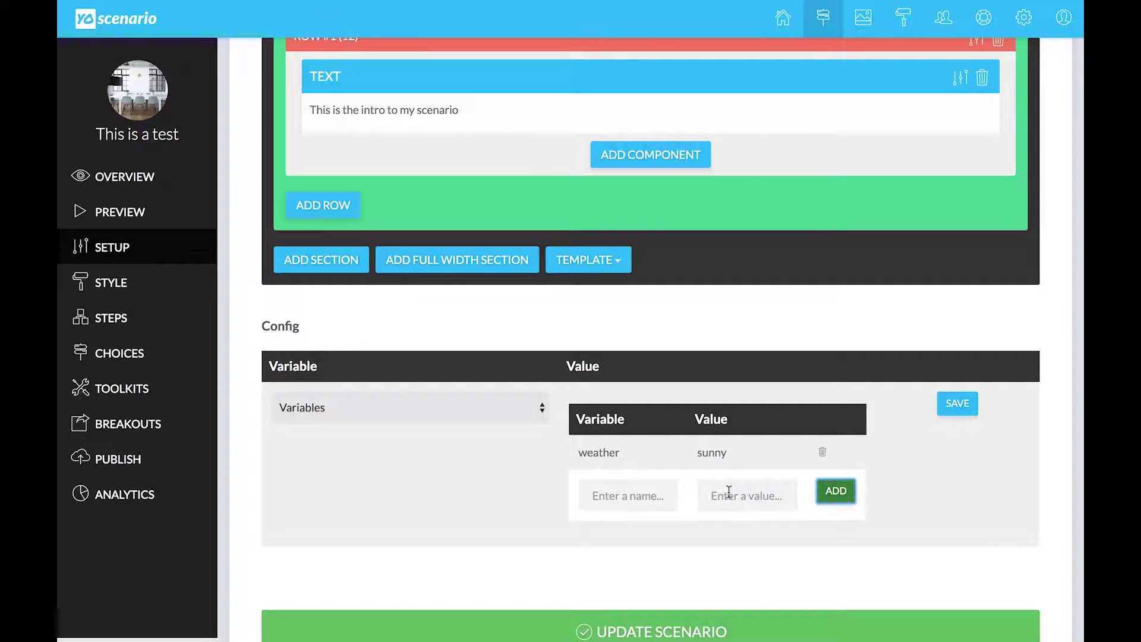
# Save the Variables config entry and update the scenario.
pyautogui.click(959, 404)
pyautogui.scroll(-2, 698, 557)
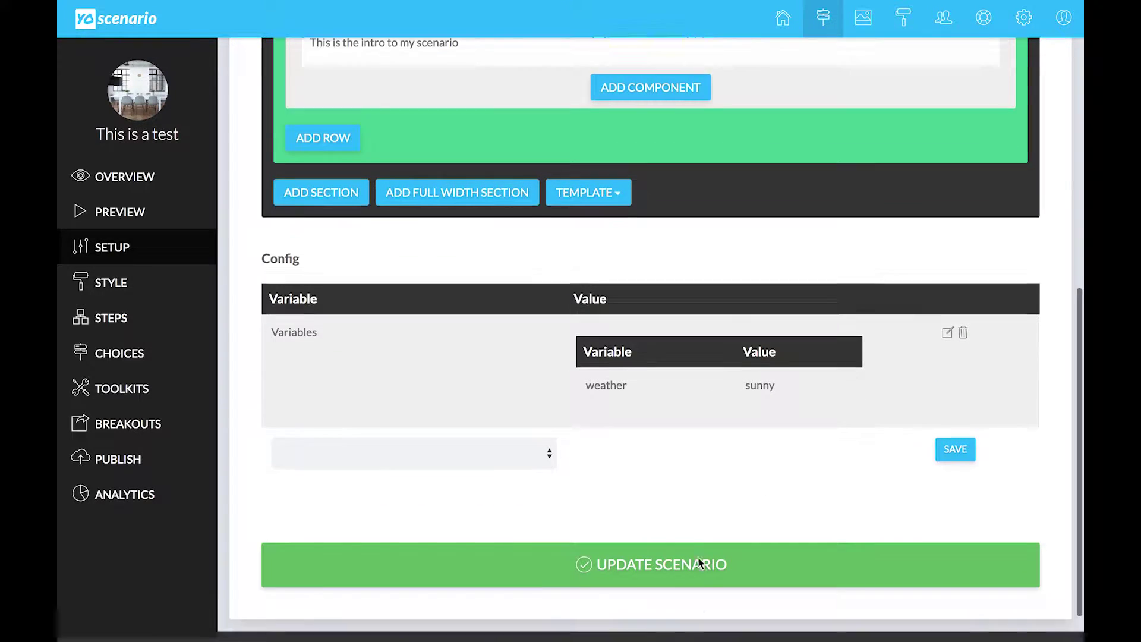
pyautogui.click(667, 528)
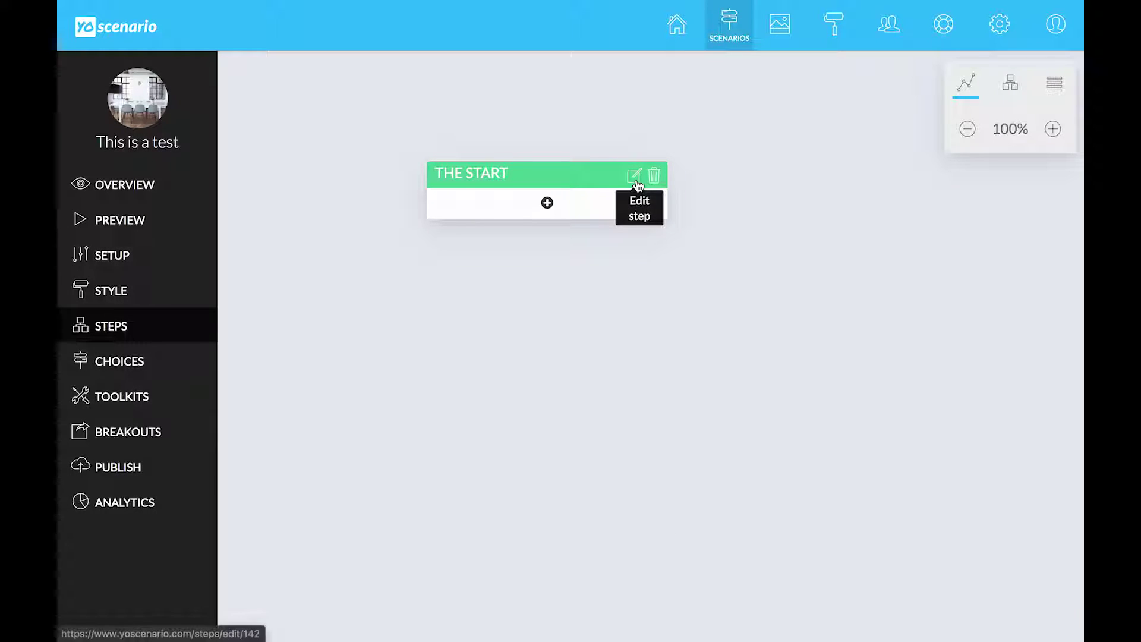
# Add a text component reading "The weather is {var.weather}" to The Start step and update the step.
pyautogui.click(634, 176)
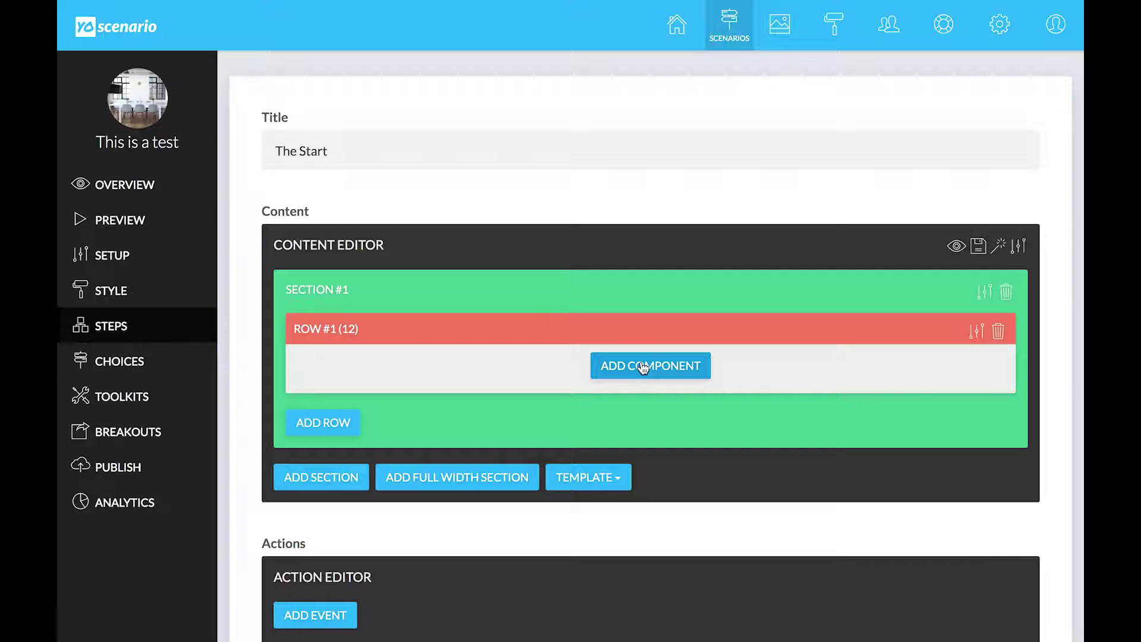
pyautogui.click(643, 367)
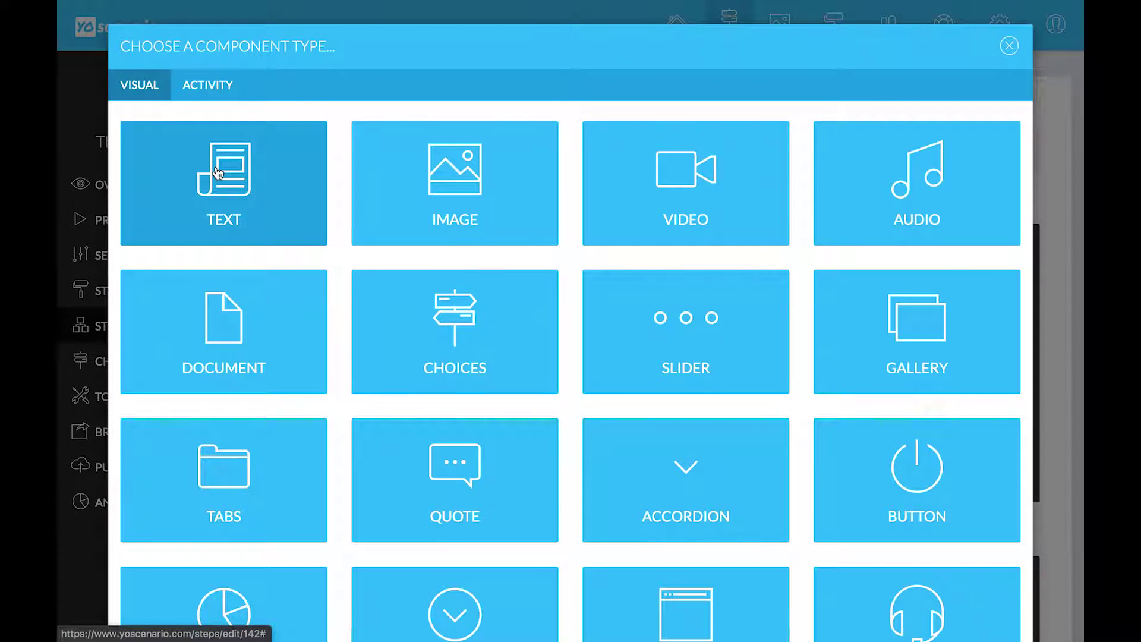
pyautogui.click(218, 173)
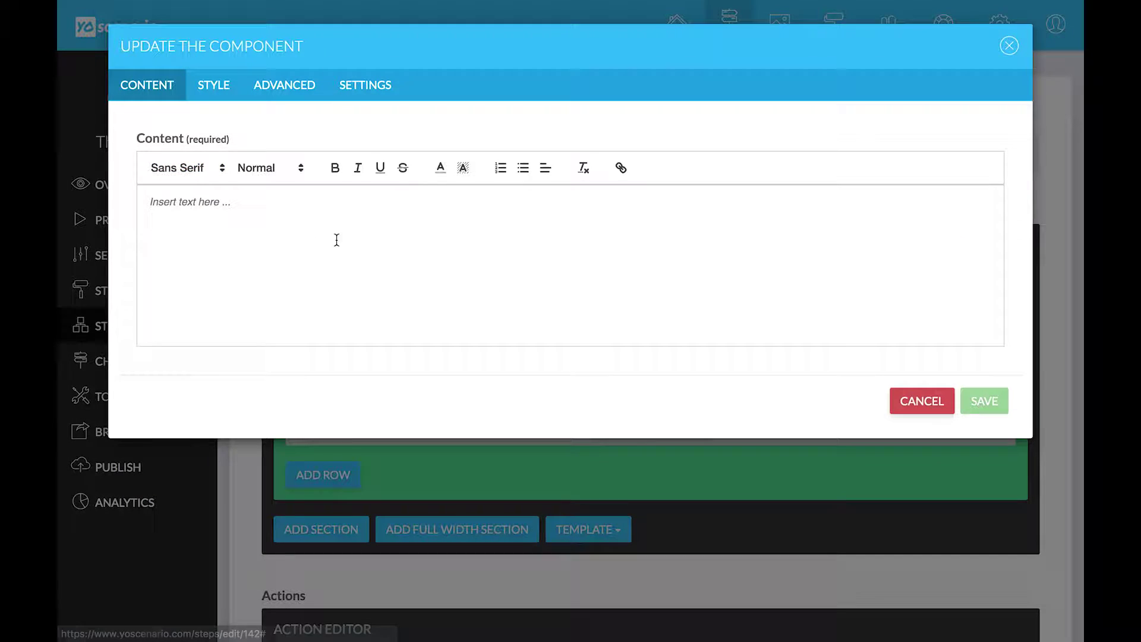
pyautogui.write('The weather is {var.weather}')
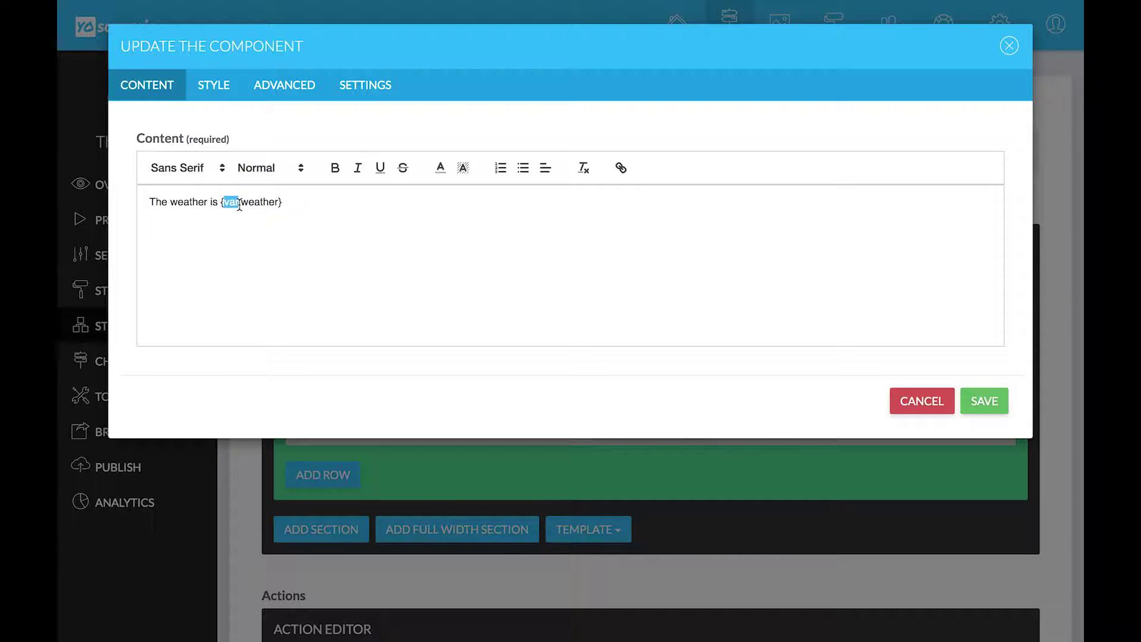
pyautogui.click(320, 222)
pyautogui.moveTo(242, 203); pyautogui.dragTo(279, 204)
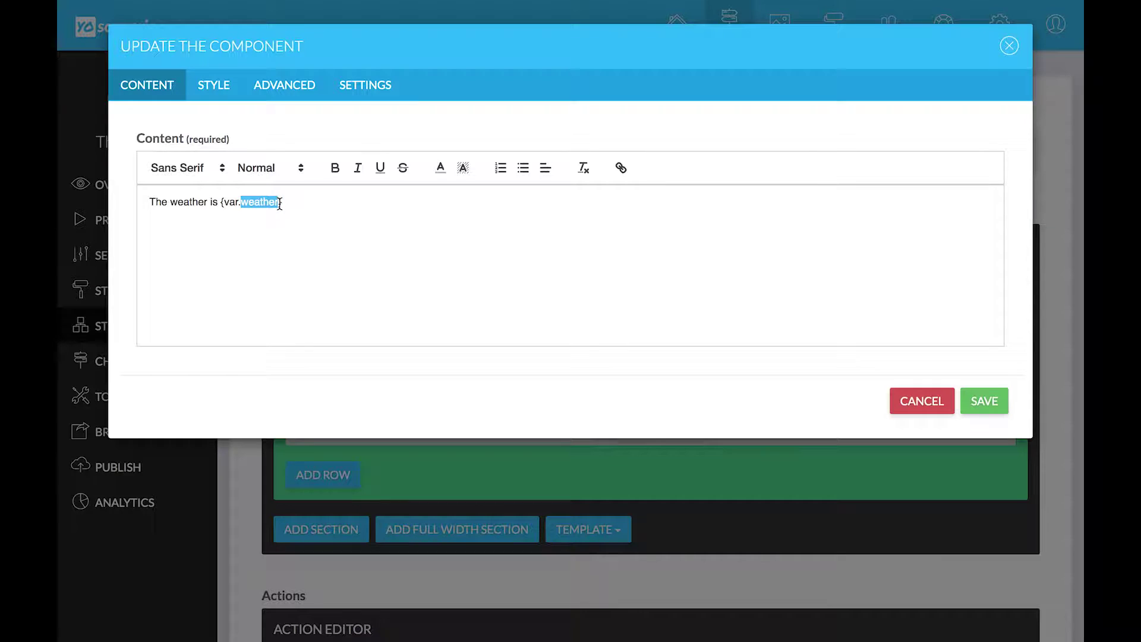
pyautogui.click(318, 205)
pyautogui.click(985, 400)
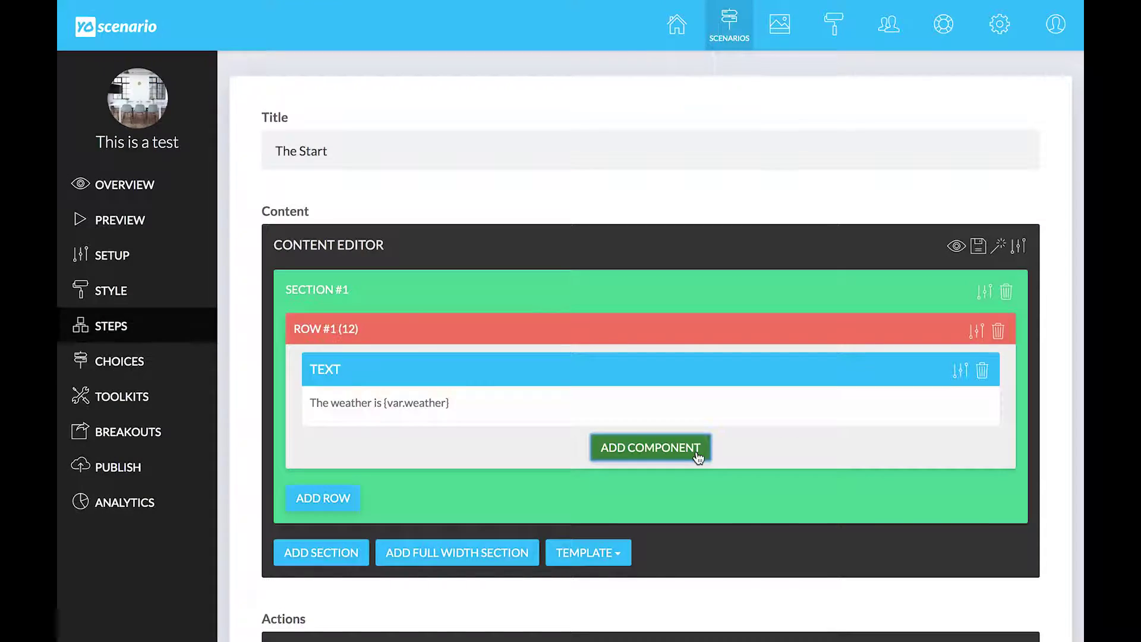
pyautogui.scroll(-4, 699, 455)
pyautogui.scroll(-4, 697, 451)
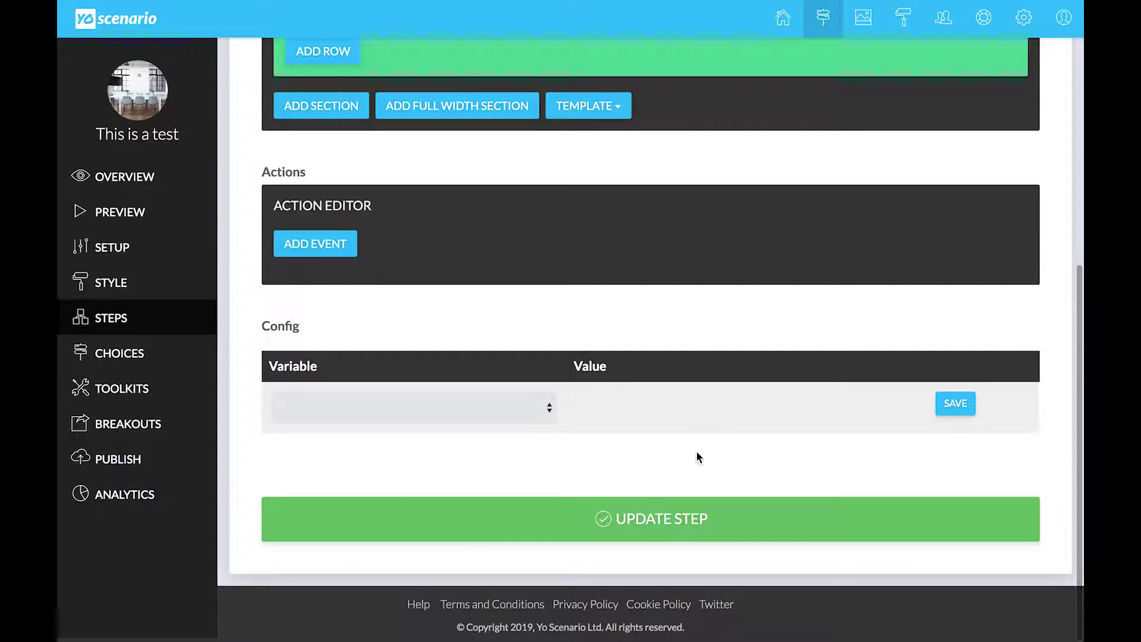
pyautogui.click(650, 518)
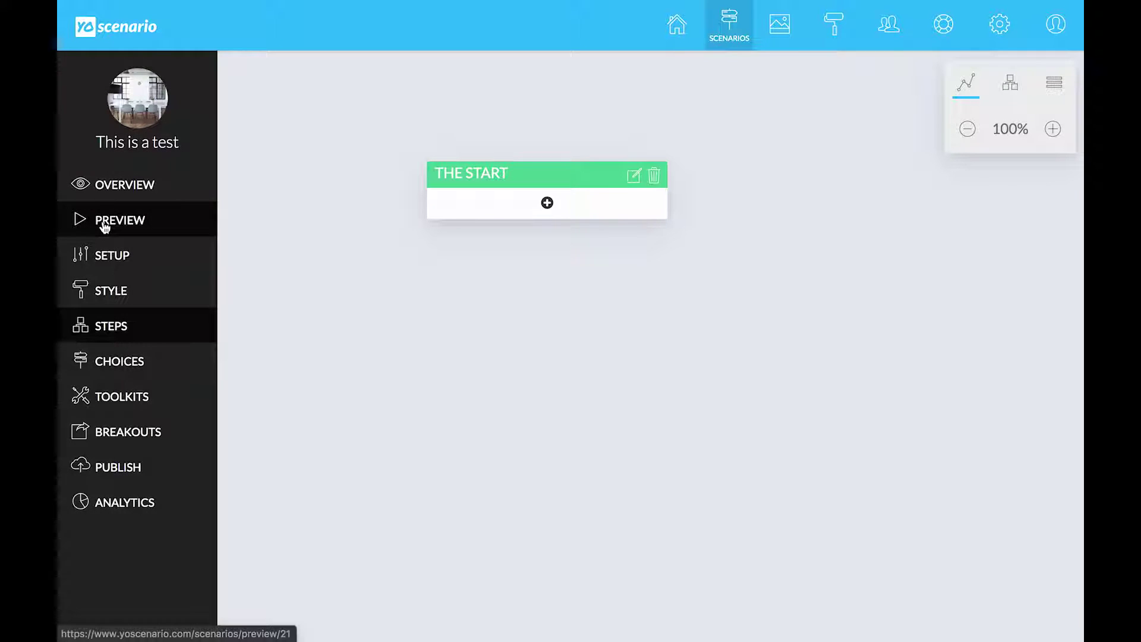
# Preview the scenario and start it to check how the weather variable is displayed.
pyautogui.click(104, 227)
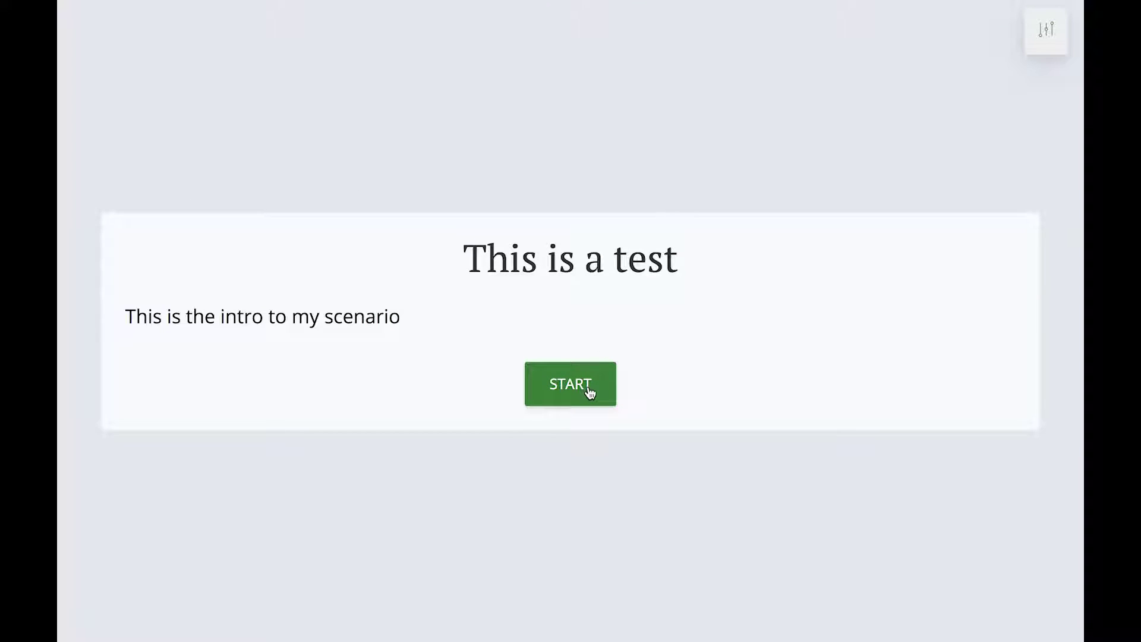
pyautogui.click(591, 392)
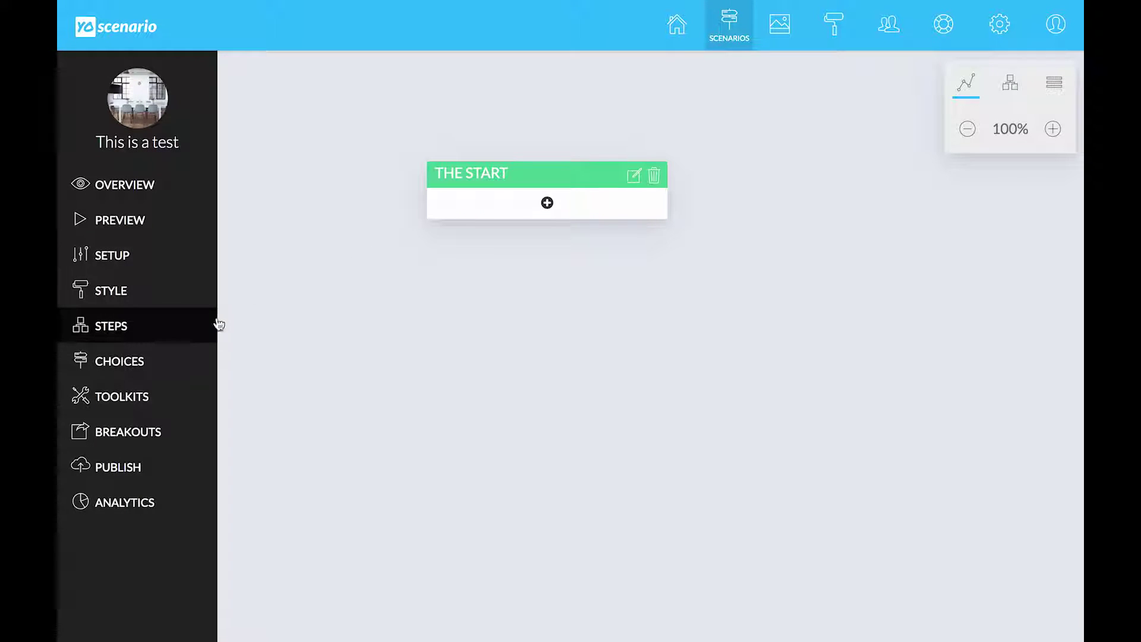
# Add a choice titled "Make it snow" to The Start step, leading to a new step.
pyautogui.click(547, 204)
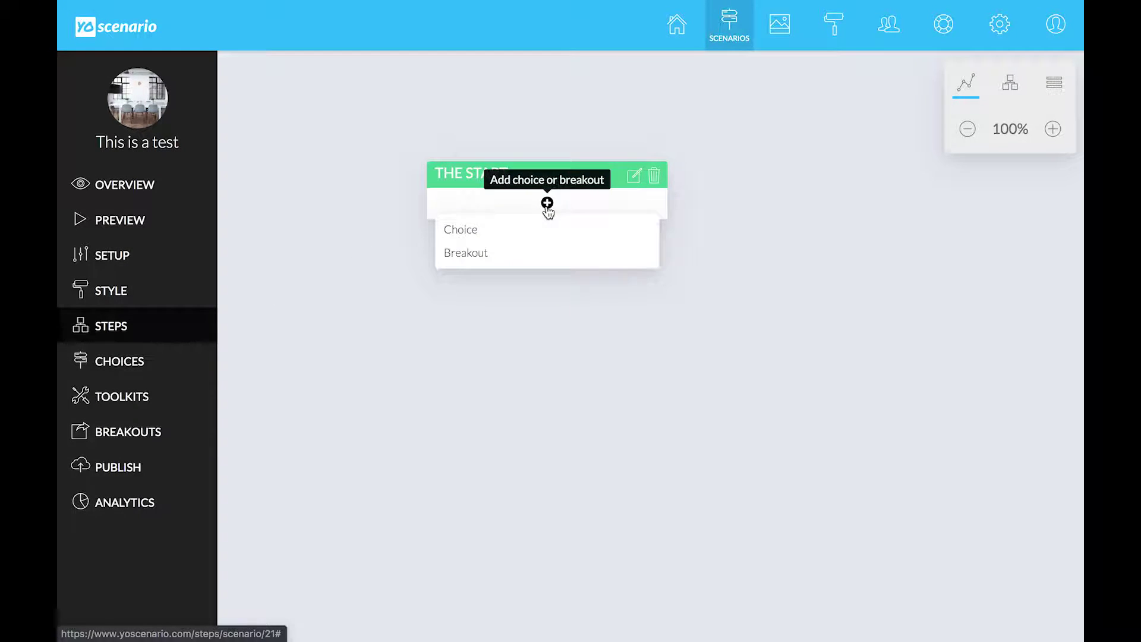
pyautogui.click(525, 231)
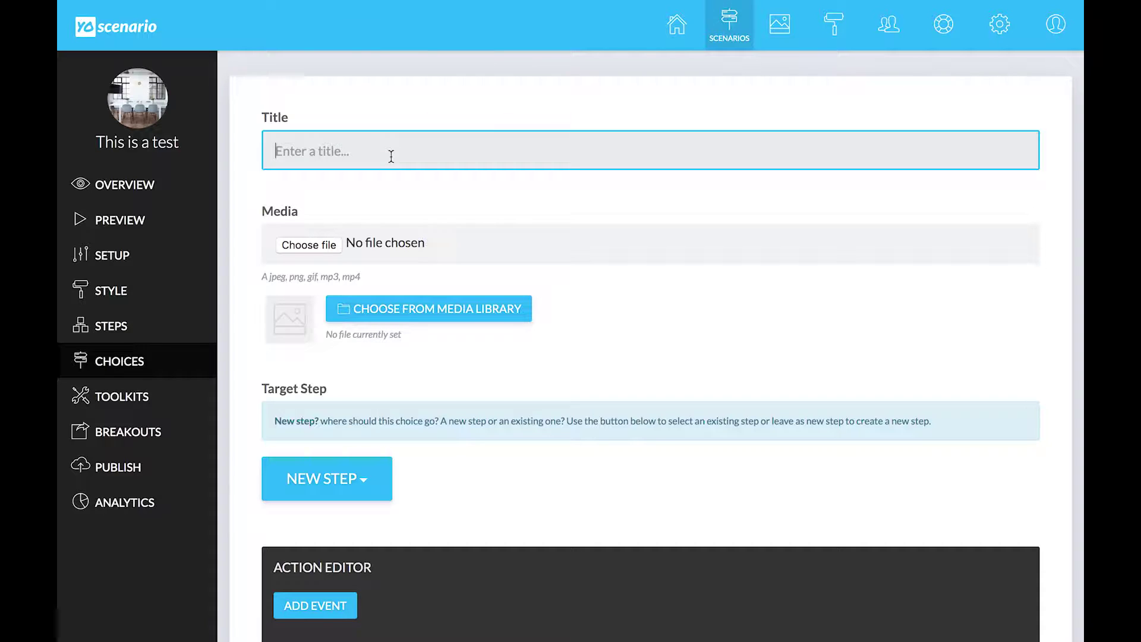
pyautogui.write('Make a ')
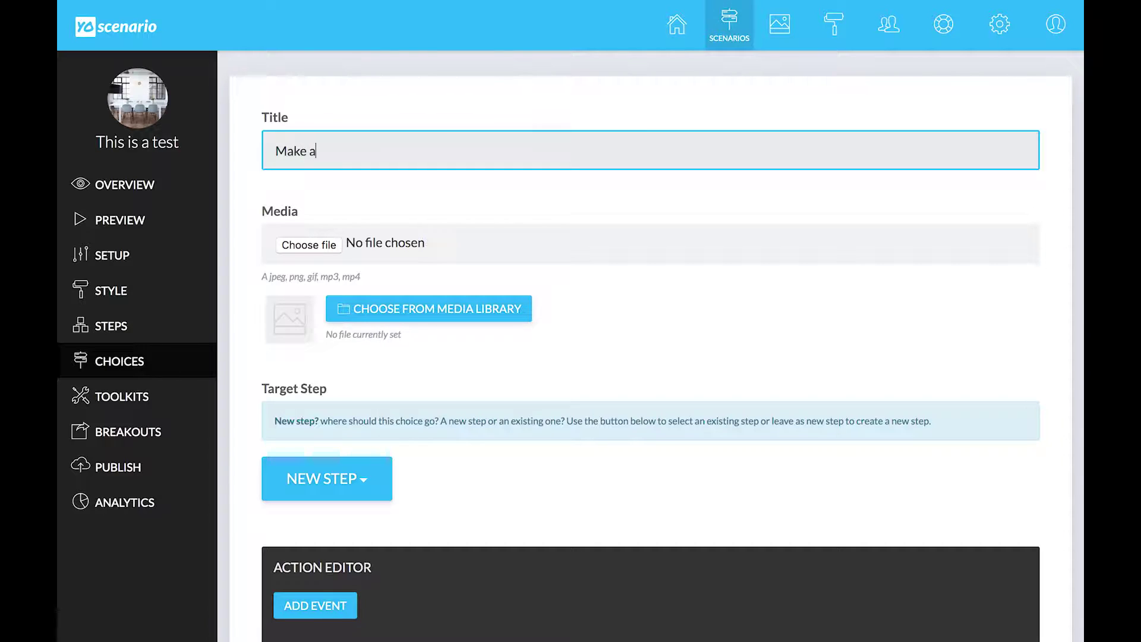
pyautogui.write('snow')
pyautogui.scroll(-5, 586, 337)
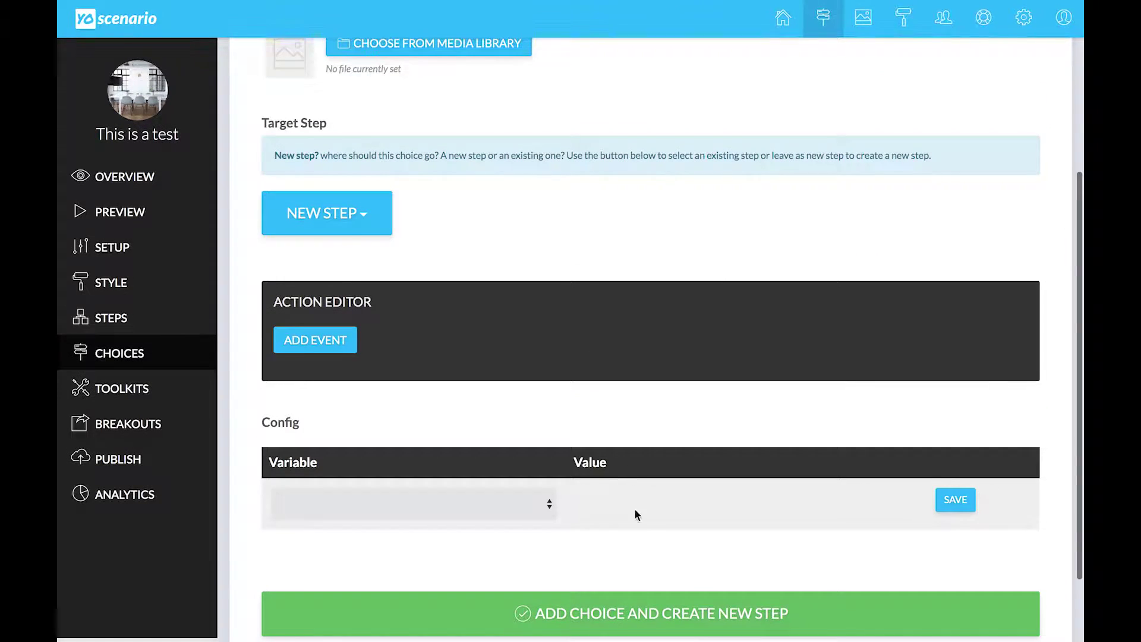
pyautogui.click(628, 611)
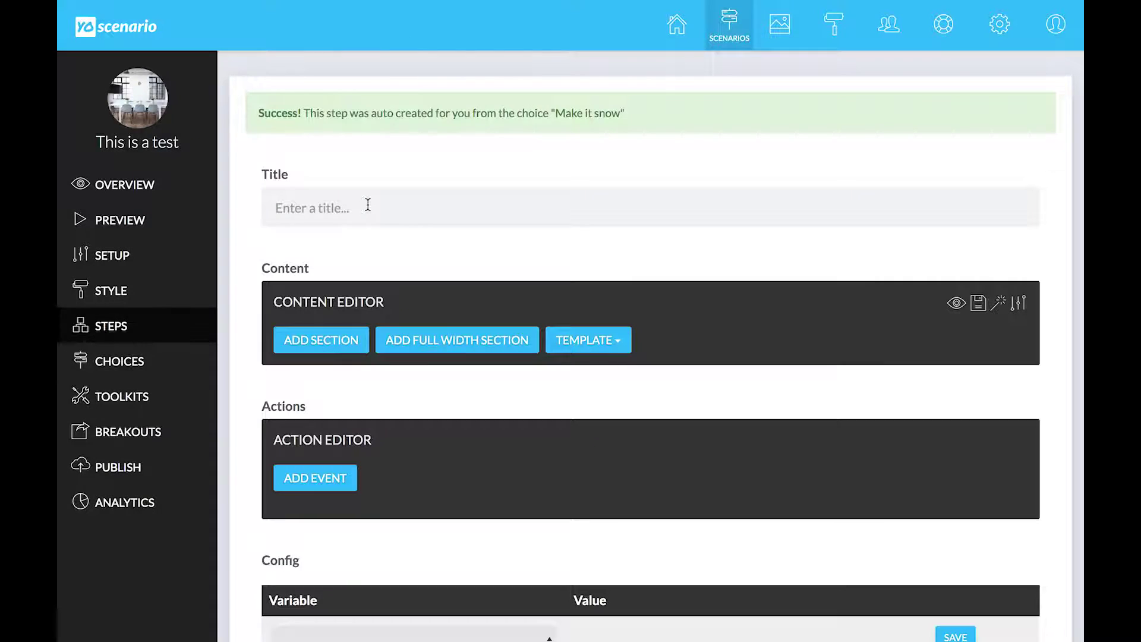
# Title the new step "Snowy" and add a section with a full-width row to its content.
pyautogui.click(368, 205)
pyautogui.write('S')
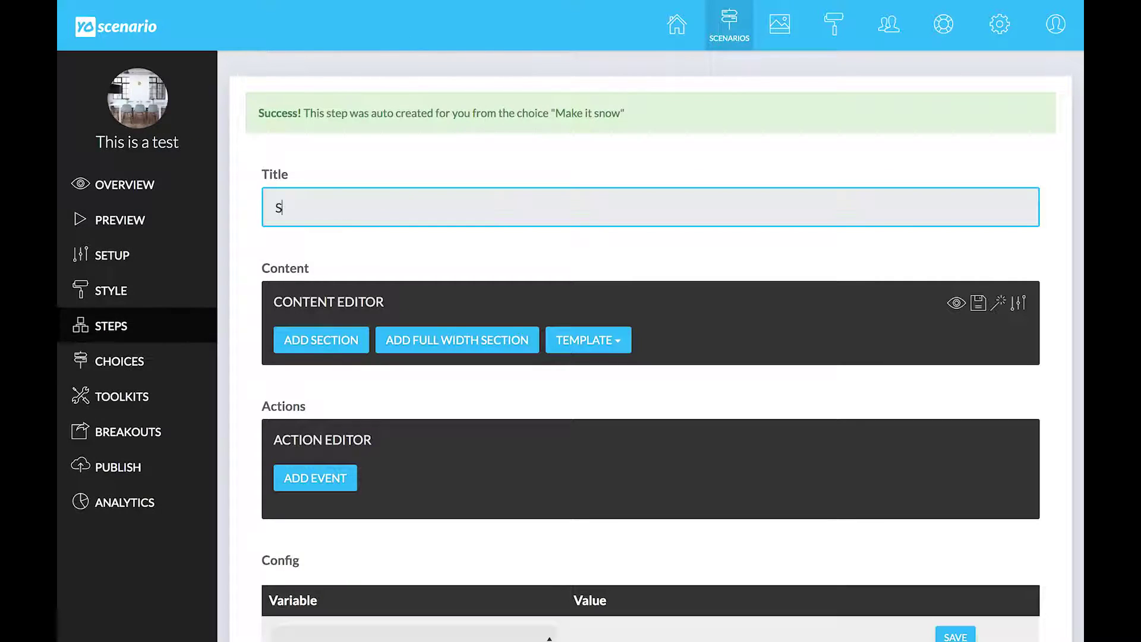
pyautogui.write('nowy')
pyautogui.click(302, 345)
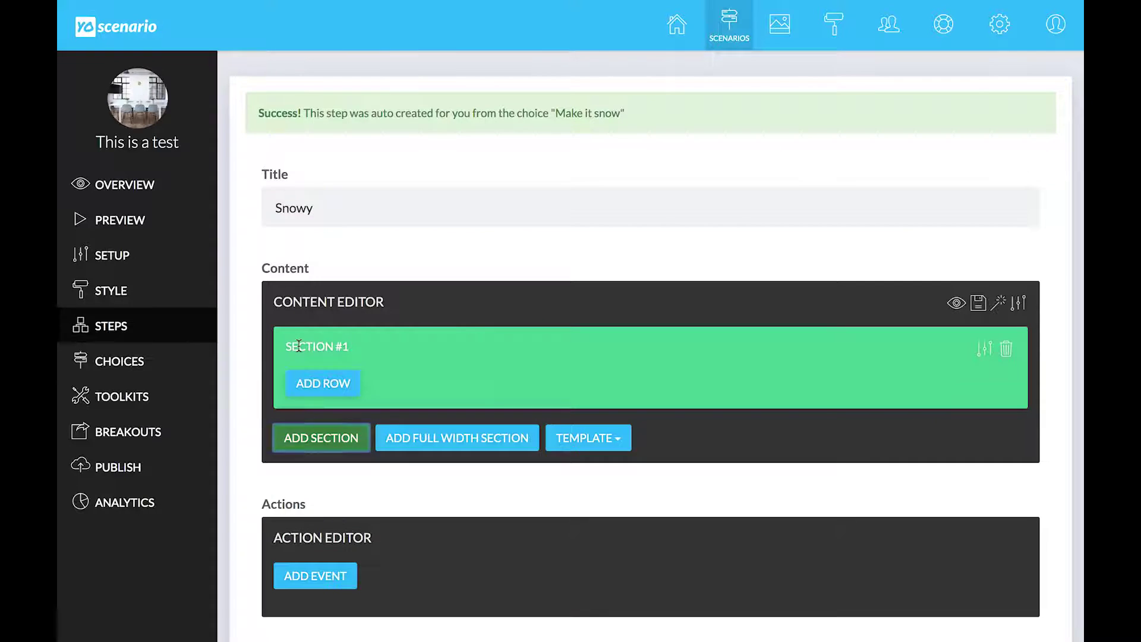
pyautogui.click(317, 381)
pyautogui.click(242, 146)
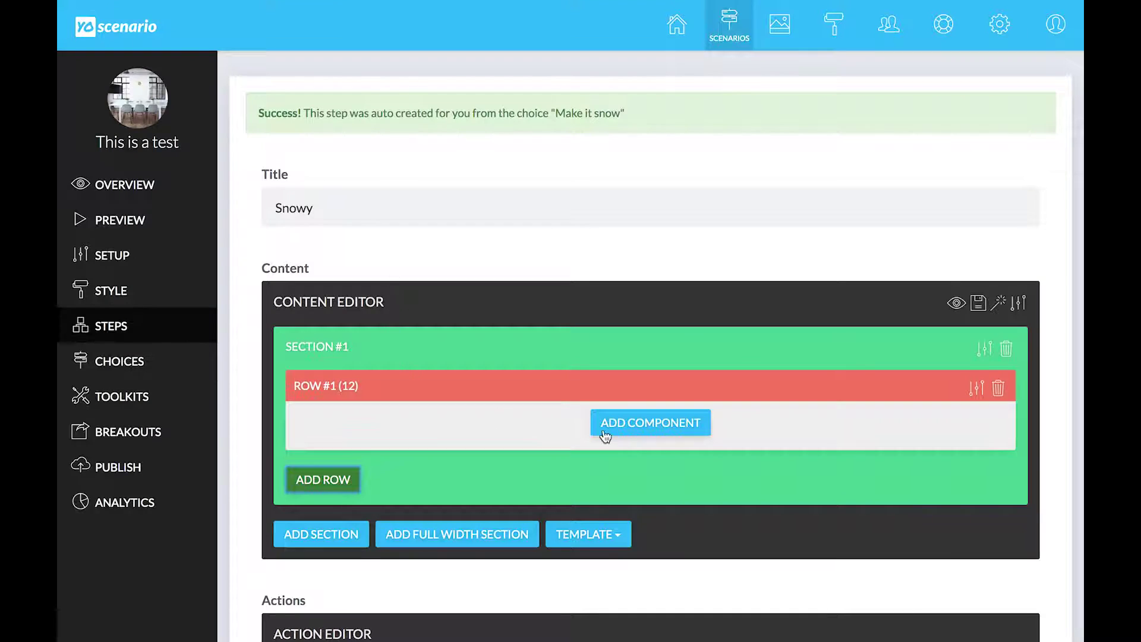
# Add a text component reading "Now the weather is {var.weather}" to the Snowy step's row.
pyautogui.click(631, 432)
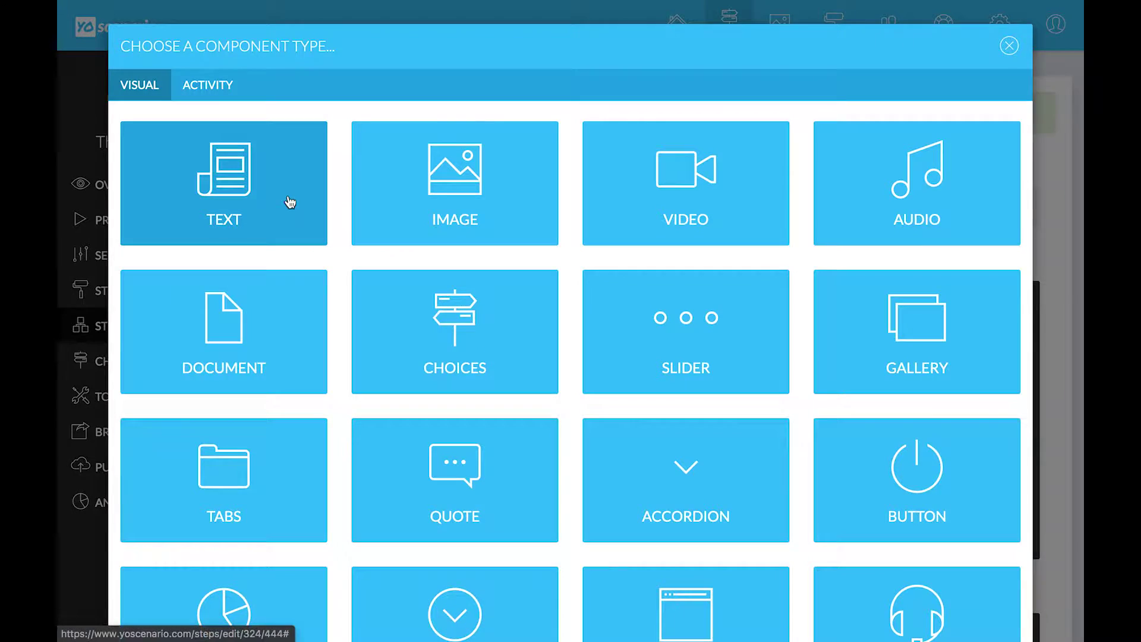
pyautogui.click(291, 205)
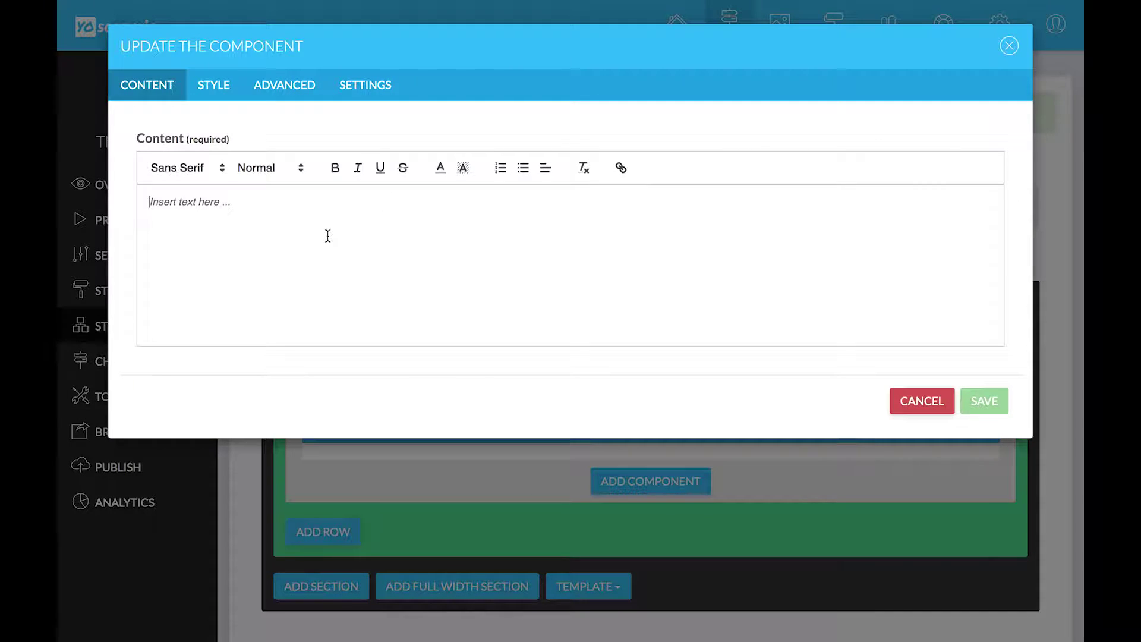
pyautogui.write('The weather is {var.weather}')
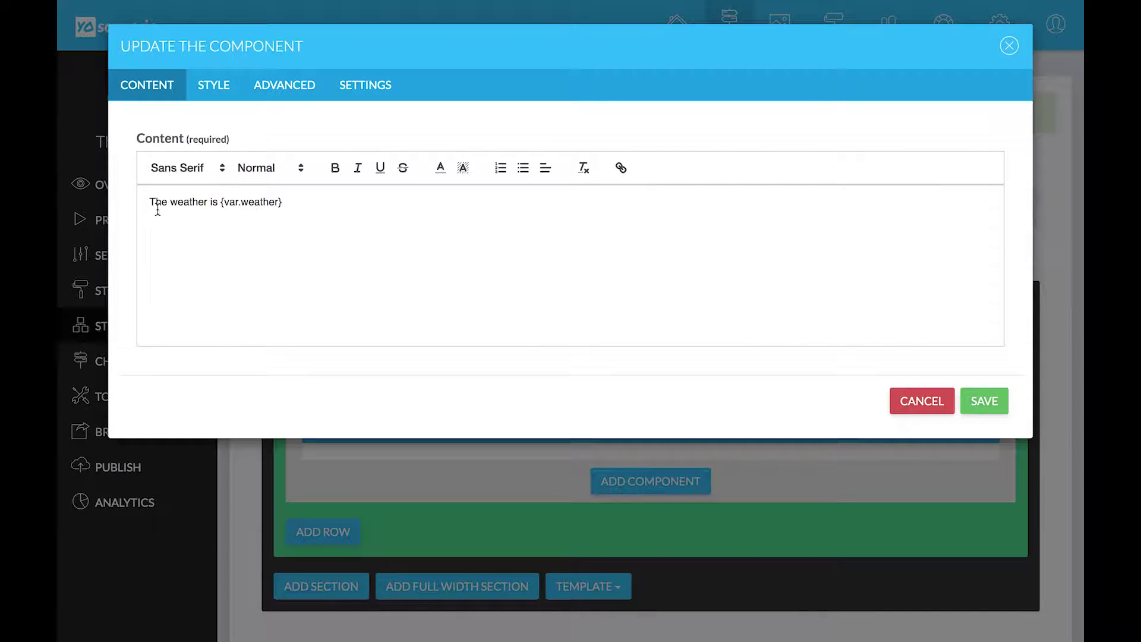
pyautogui.write('Now')
pyautogui.press('BackSpace')
pyautogui.write('t')
pyautogui.click(982, 398)
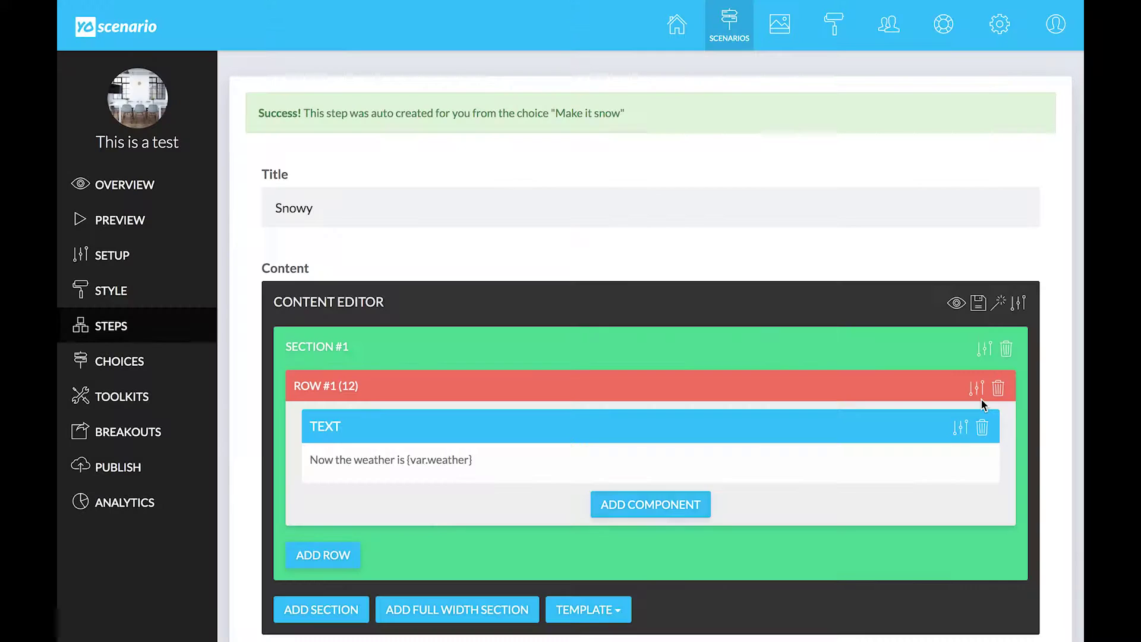
# Update the Snowy step and move it directly below The Start in the step diagram.
pyautogui.scroll(-5, 753, 448)
pyautogui.scroll(-3, 754, 455)
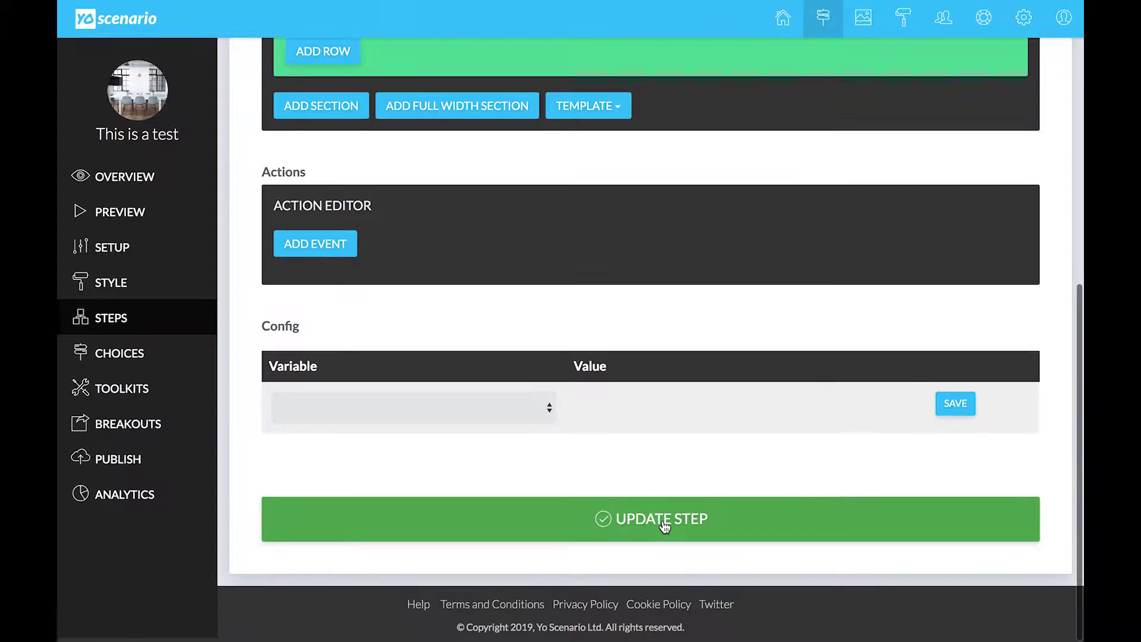
pyautogui.click(664, 520)
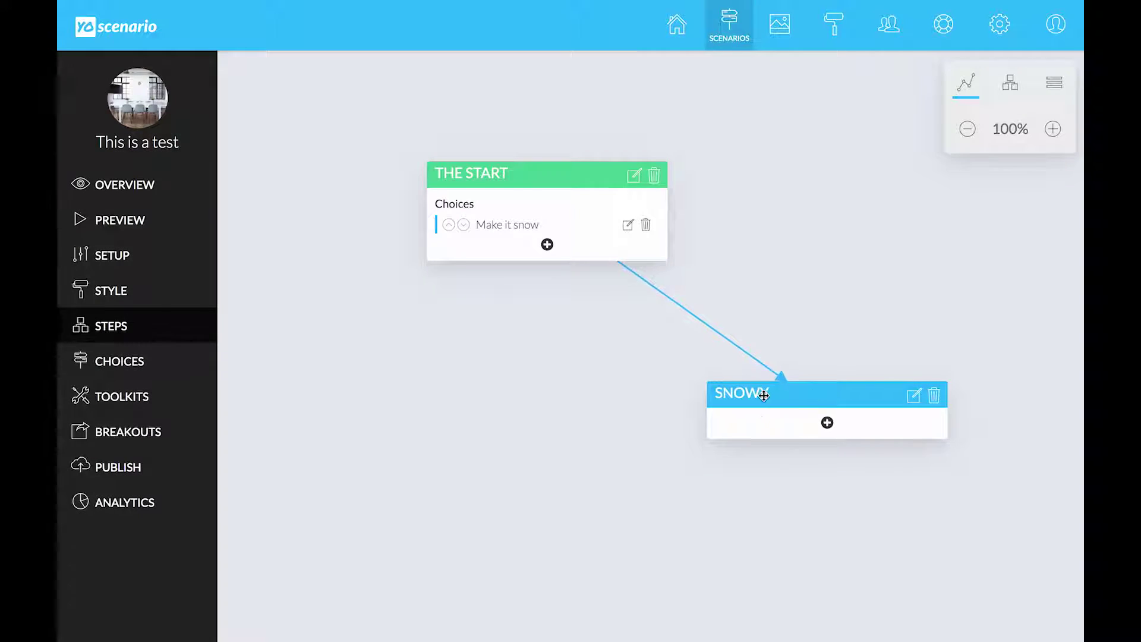
pyautogui.moveTo(762, 392); pyautogui.dragTo(548, 316)
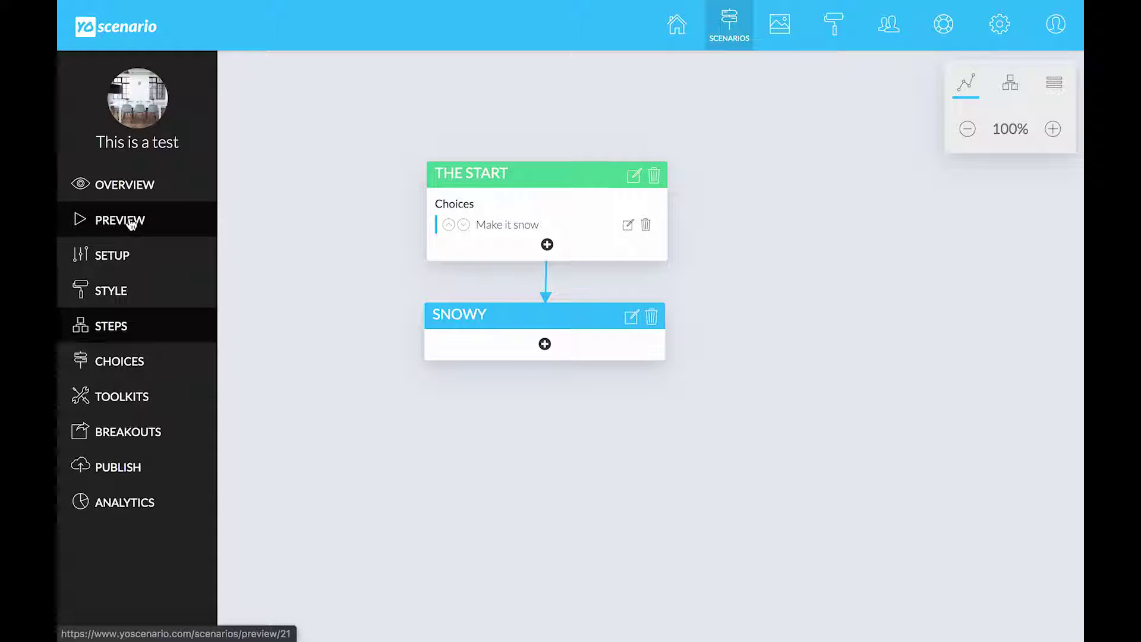
# Preview the scenario from its start and follow the "Make it snow" choice.
pyautogui.click(132, 220)
pyautogui.click(597, 396)
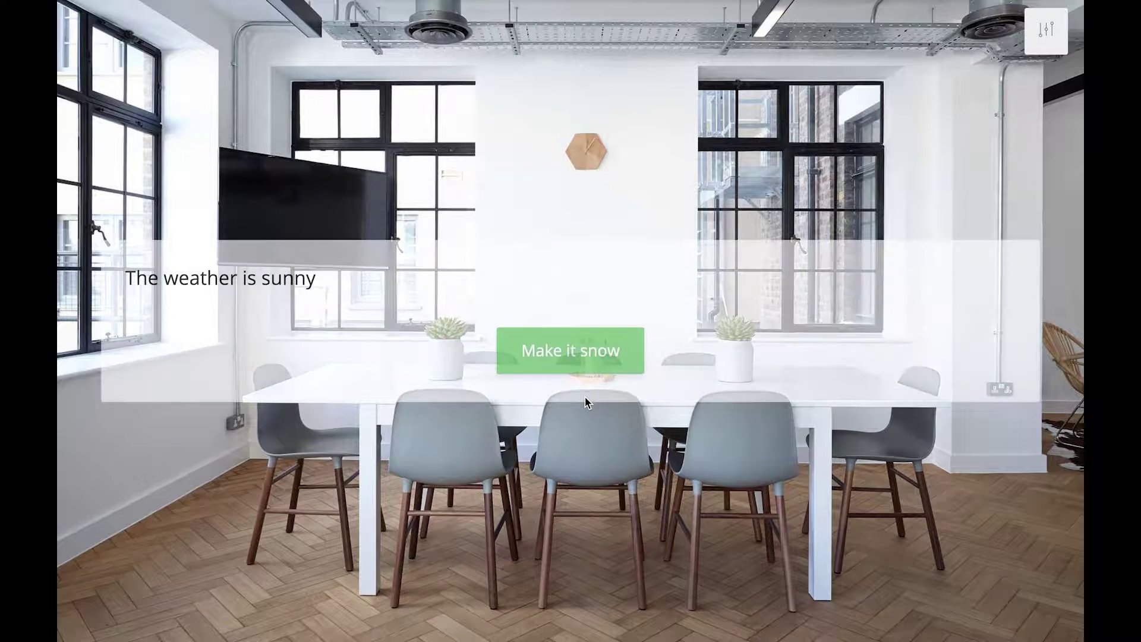
pyautogui.click(577, 343)
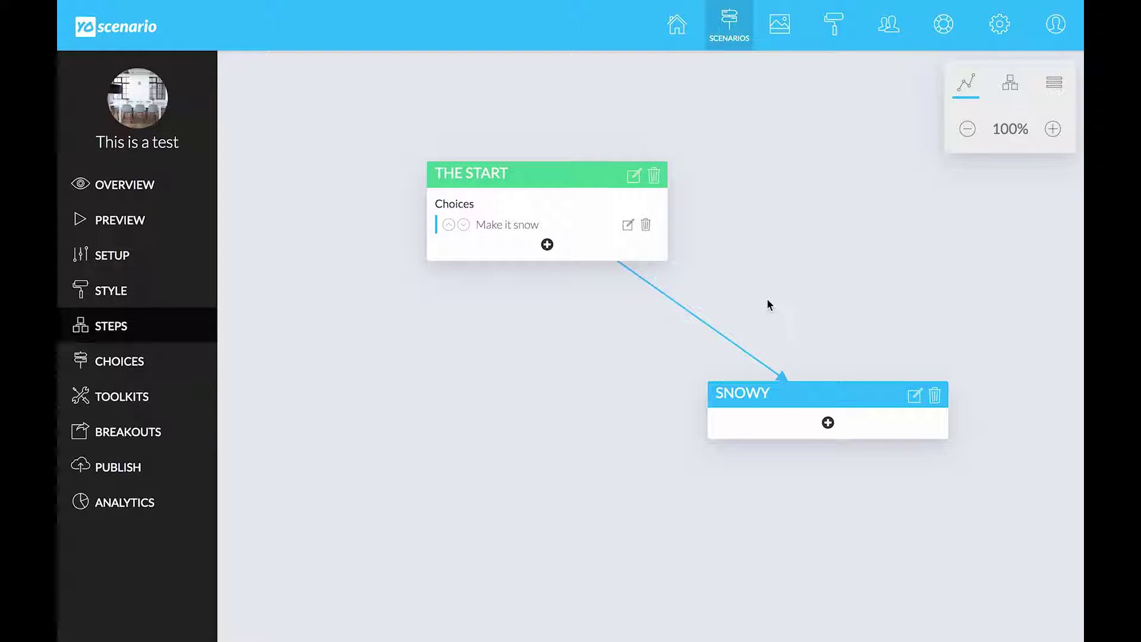
# Move the Snowy step directly below The Start in the diagram and open the "Make it snow" choice for editing.
pyautogui.moveTo(812, 392); pyautogui.dragTo(531, 312)
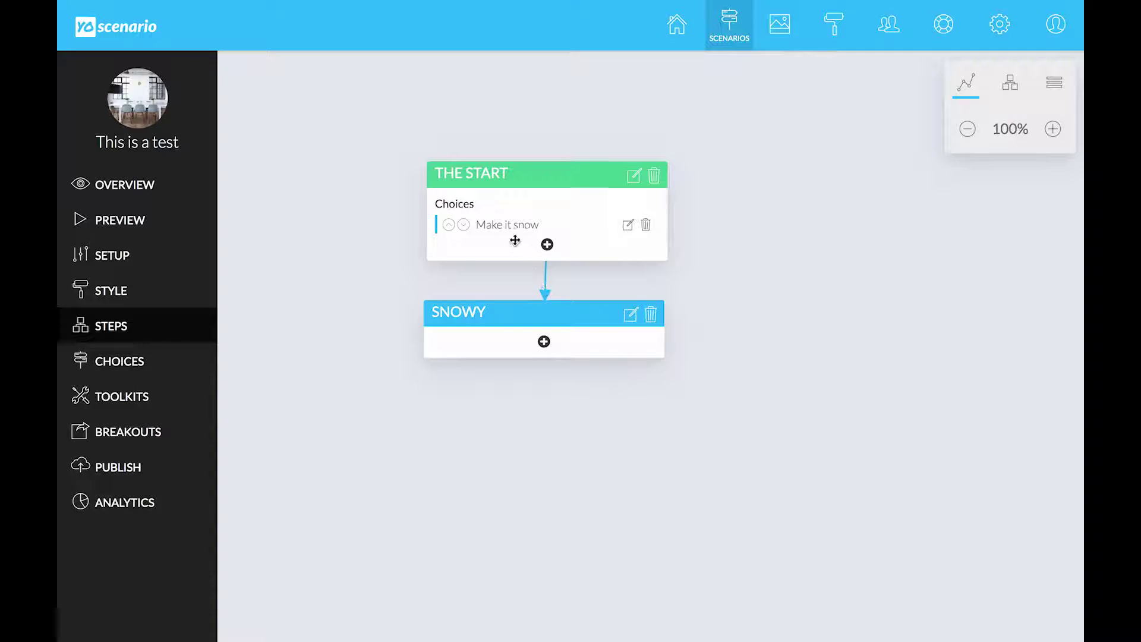
pyautogui.click(628, 226)
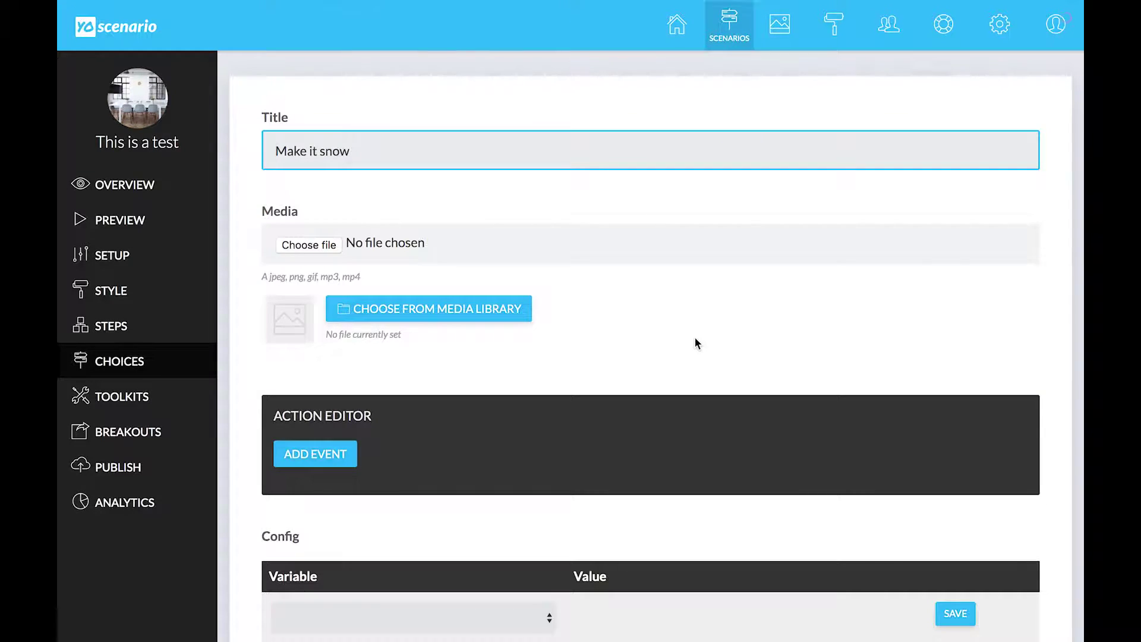
pyautogui.scroll(-1, 694, 337)
pyautogui.scroll(1, 695, 337)
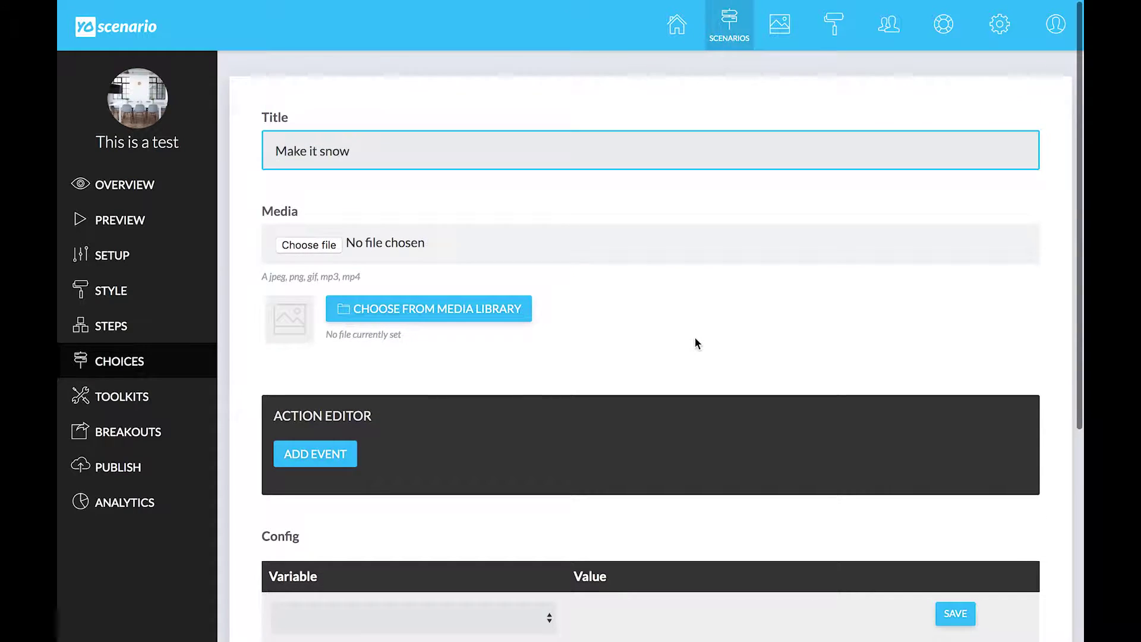
pyautogui.scroll(-2, 694, 337)
pyautogui.scroll(-1, 694, 337)
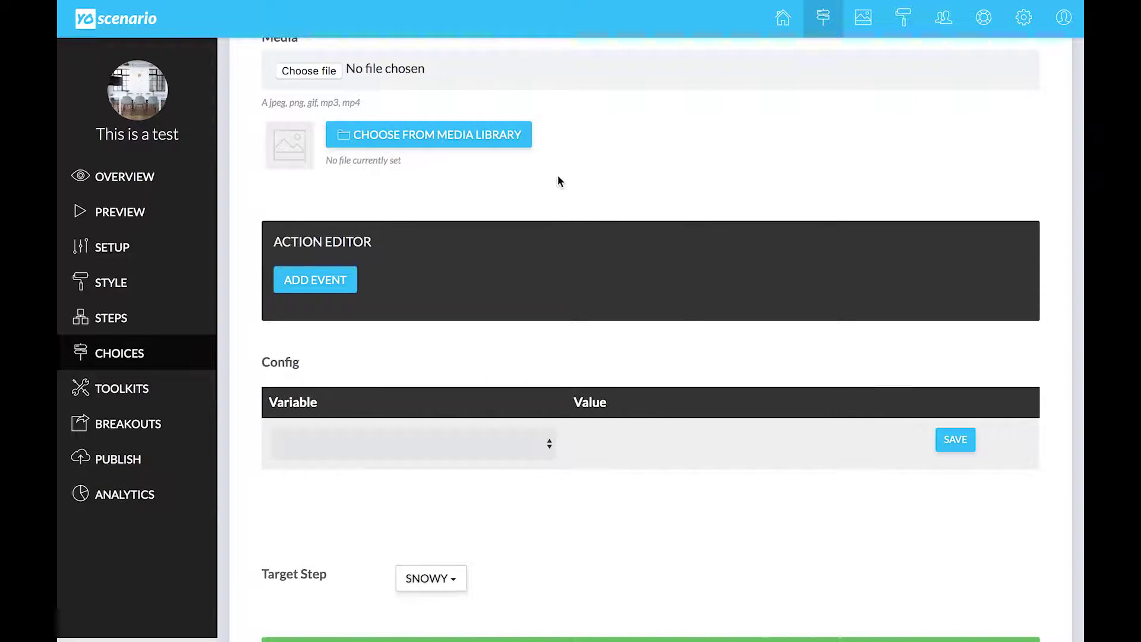
pyautogui.scroll(2, 558, 175)
pyautogui.scroll(1, 558, 181)
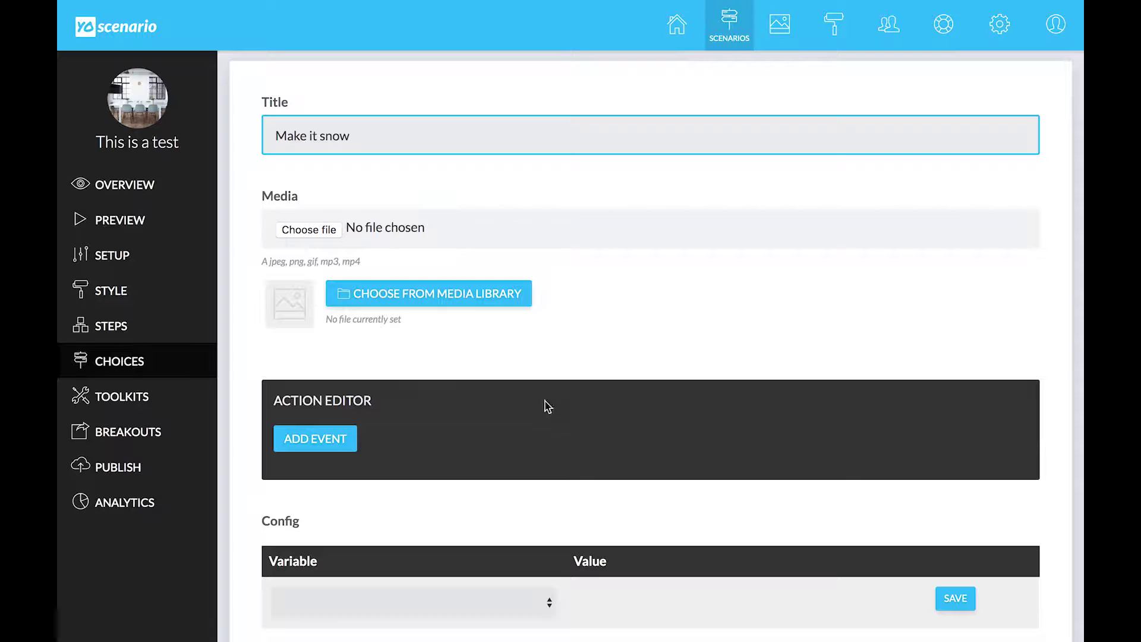
pyautogui.scroll(-1, 553, 416)
pyautogui.scroll(-1, 556, 421)
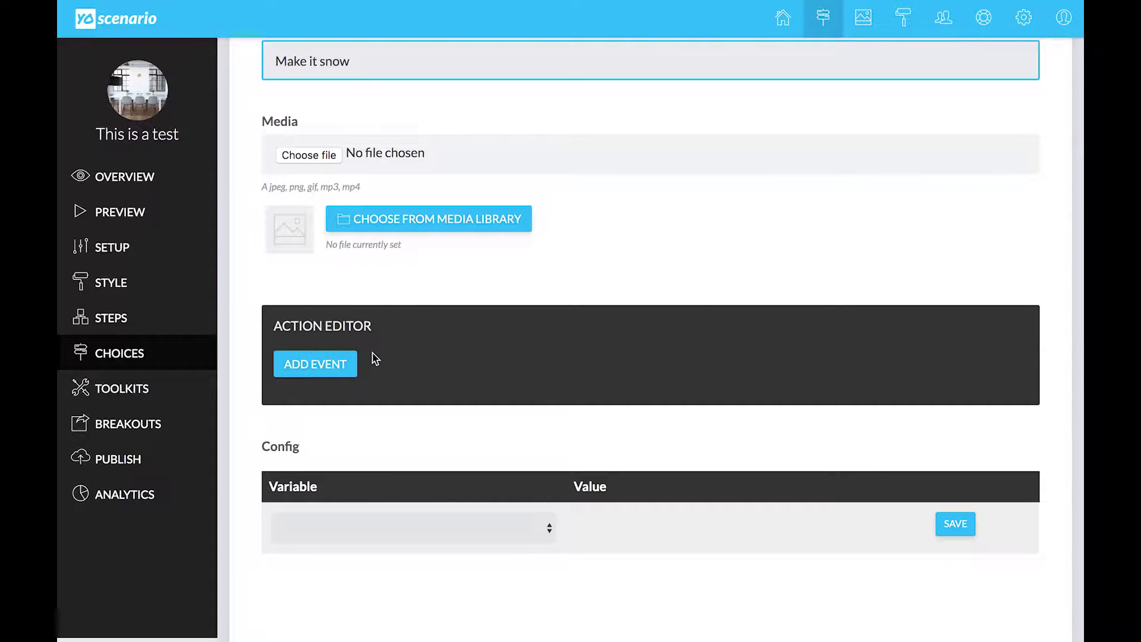
# Add an event with the condition "When chosen" to the "Make it snow" choice.
pyautogui.click(326, 380)
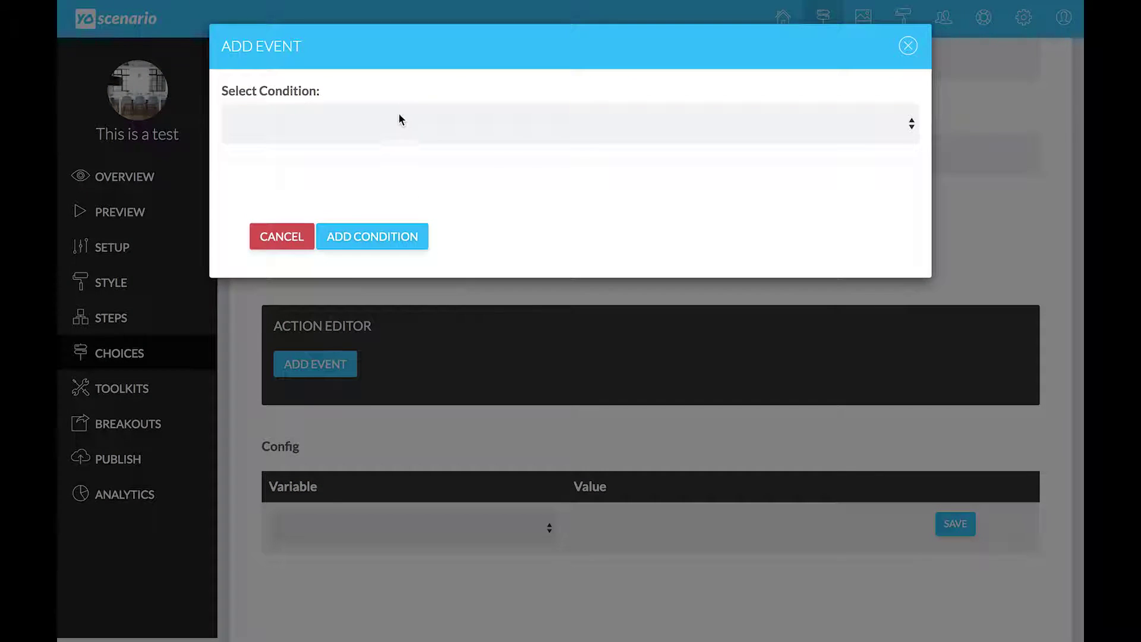
pyautogui.click(397, 125)
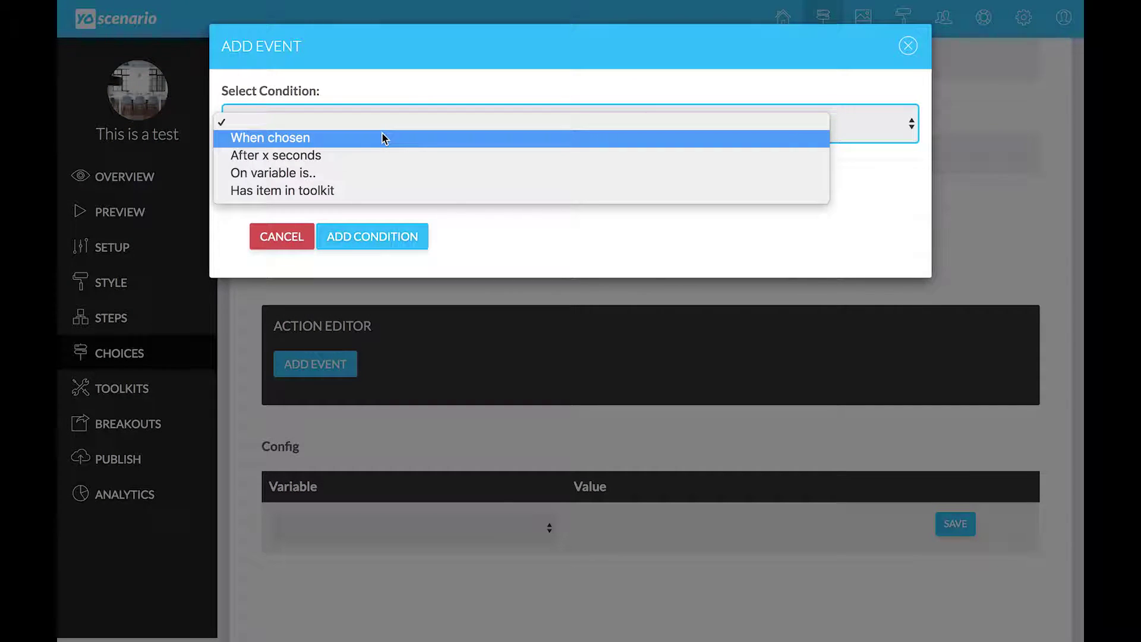
pyautogui.click(384, 139)
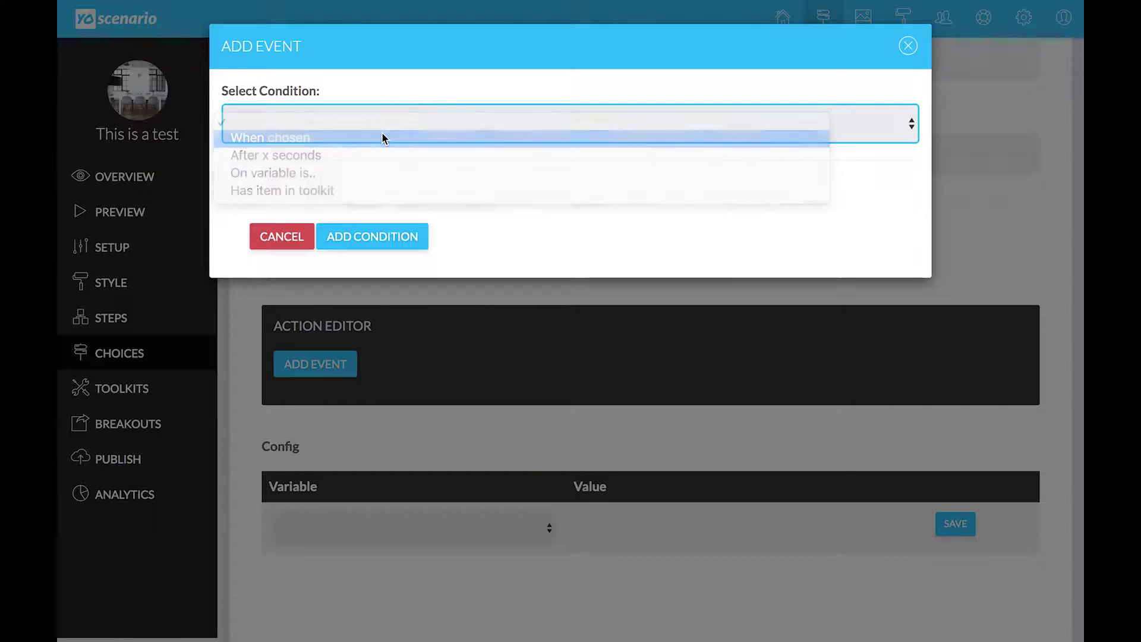
pyautogui.click(371, 238)
pyautogui.scroll(-3, 513, 408)
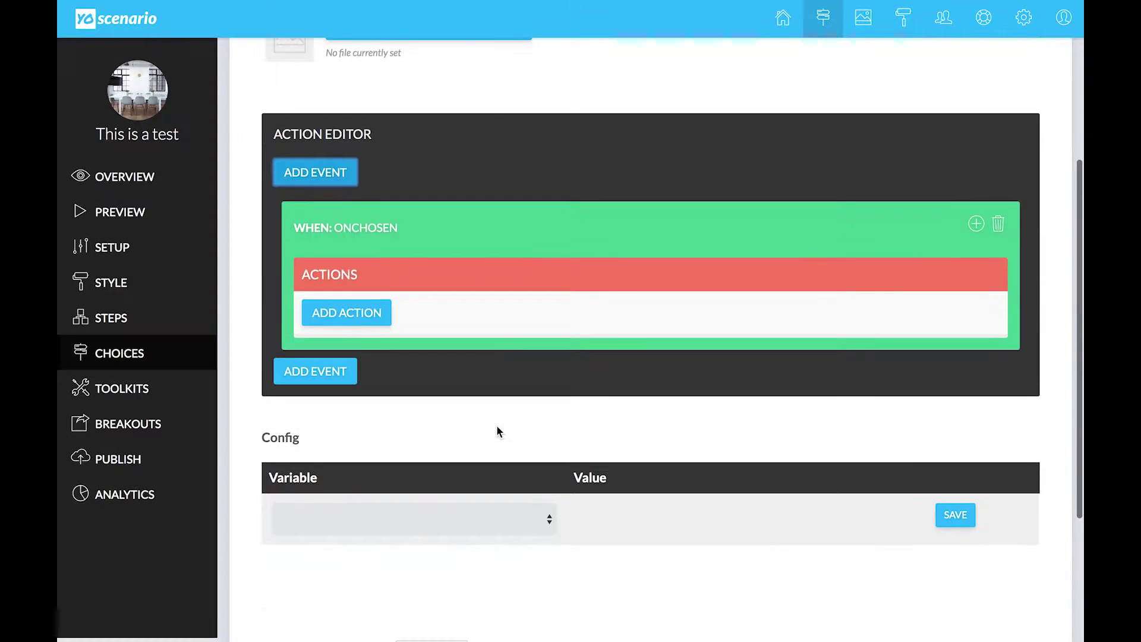
# Add a Set Variable action to the event that sets weather to "Snowy", and update the choice.
pyautogui.click(367, 324)
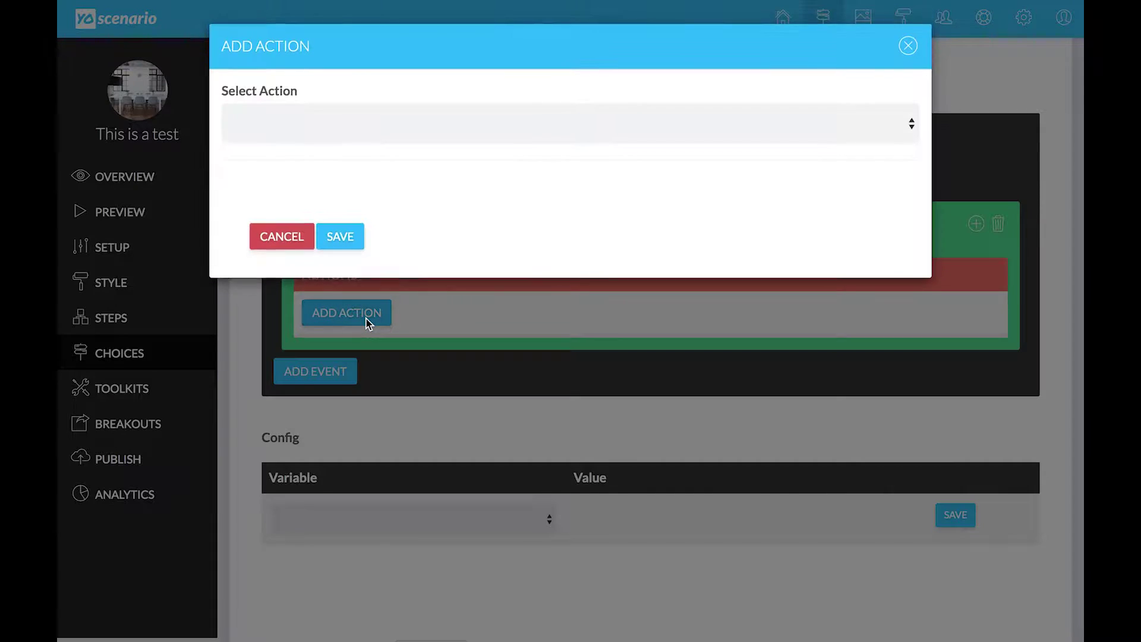
pyautogui.click(378, 132)
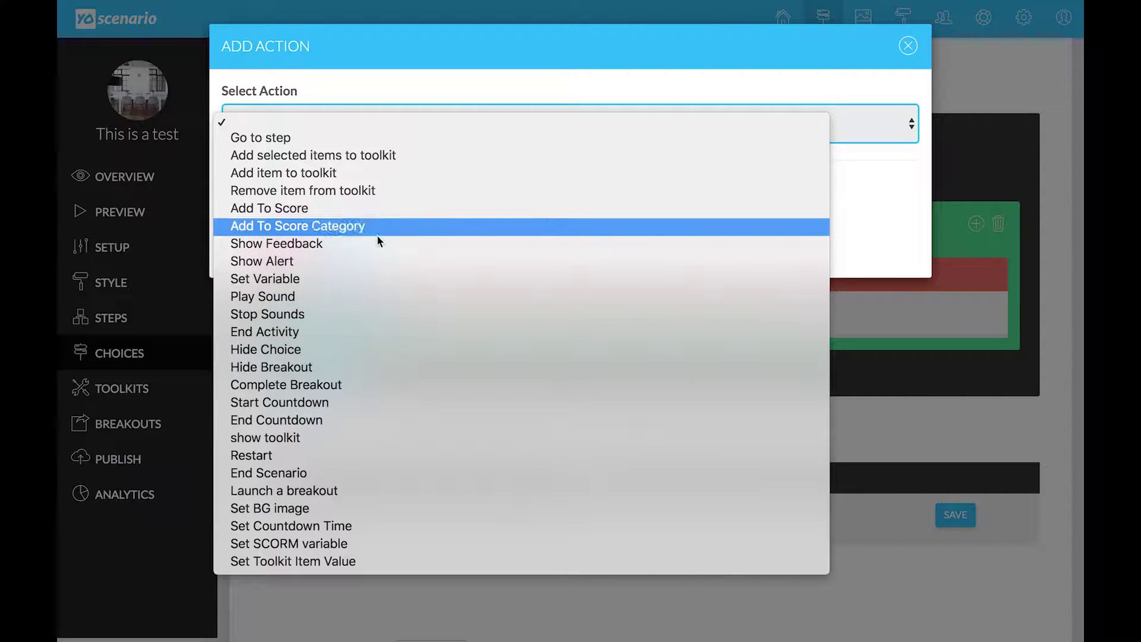
pyautogui.click(364, 279)
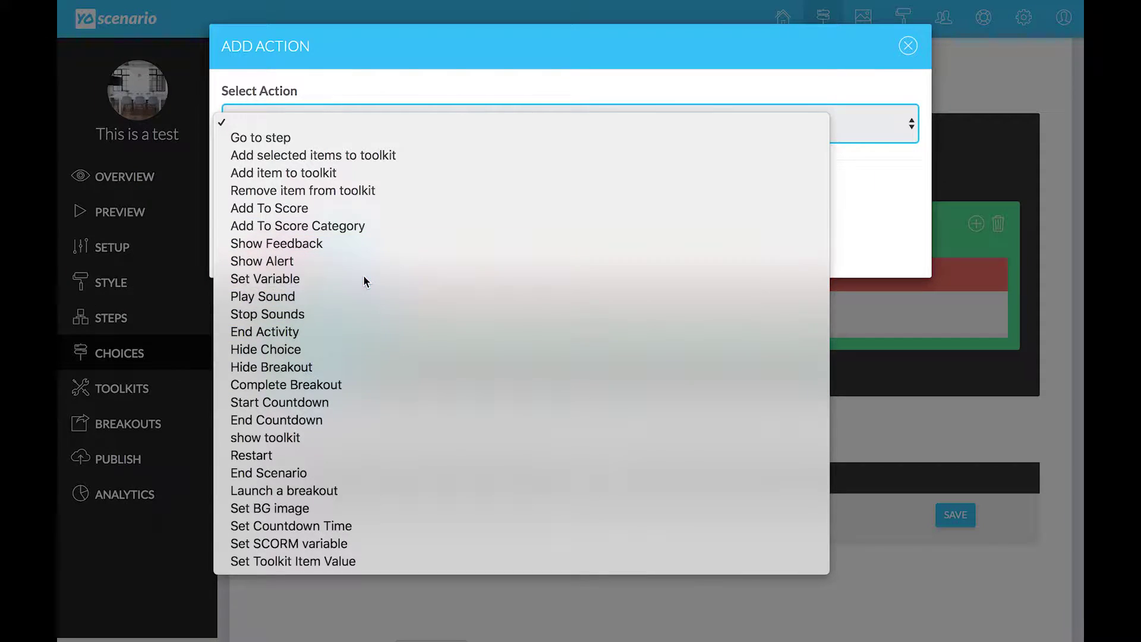
pyautogui.click(371, 246)
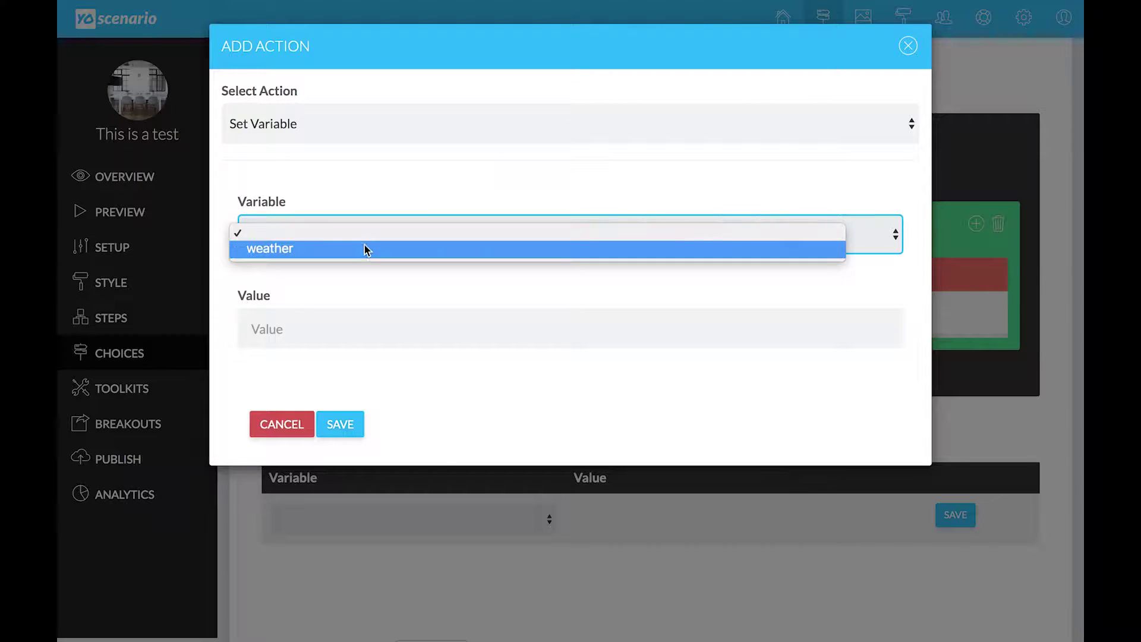
pyautogui.click(365, 249)
pyautogui.write('now')
pyautogui.press('BackSpace')
pyautogui.press('BackSpace')
pyautogui.press('BackSpace')
pyautogui.write('Snowy')
pyautogui.click(337, 432)
pyautogui.scroll(-5, 735, 526)
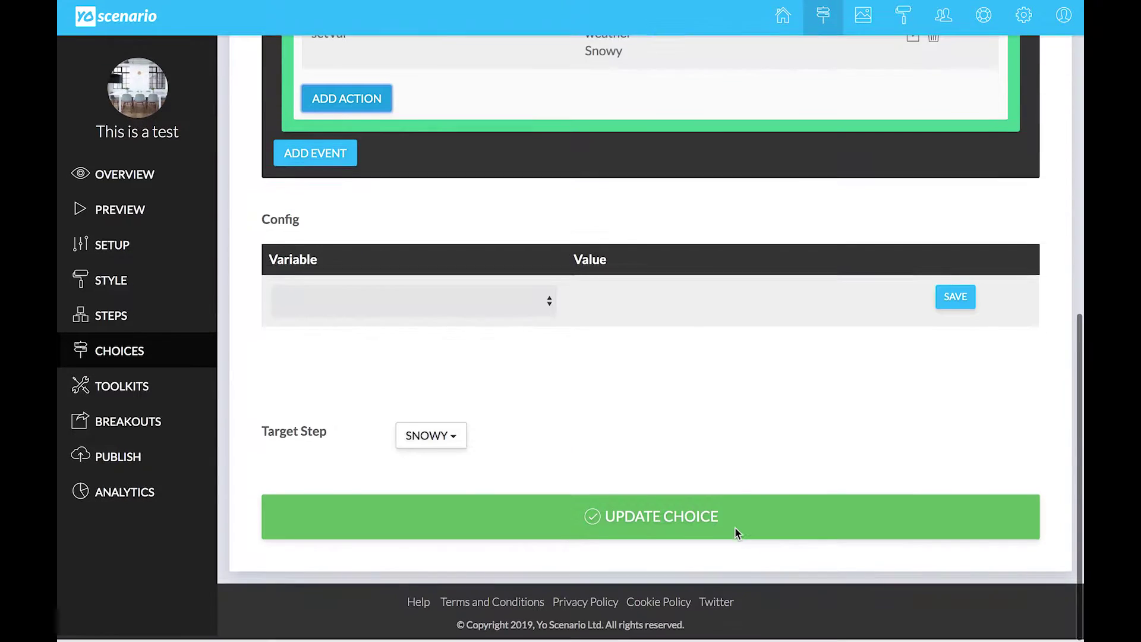
pyautogui.click(671, 530)
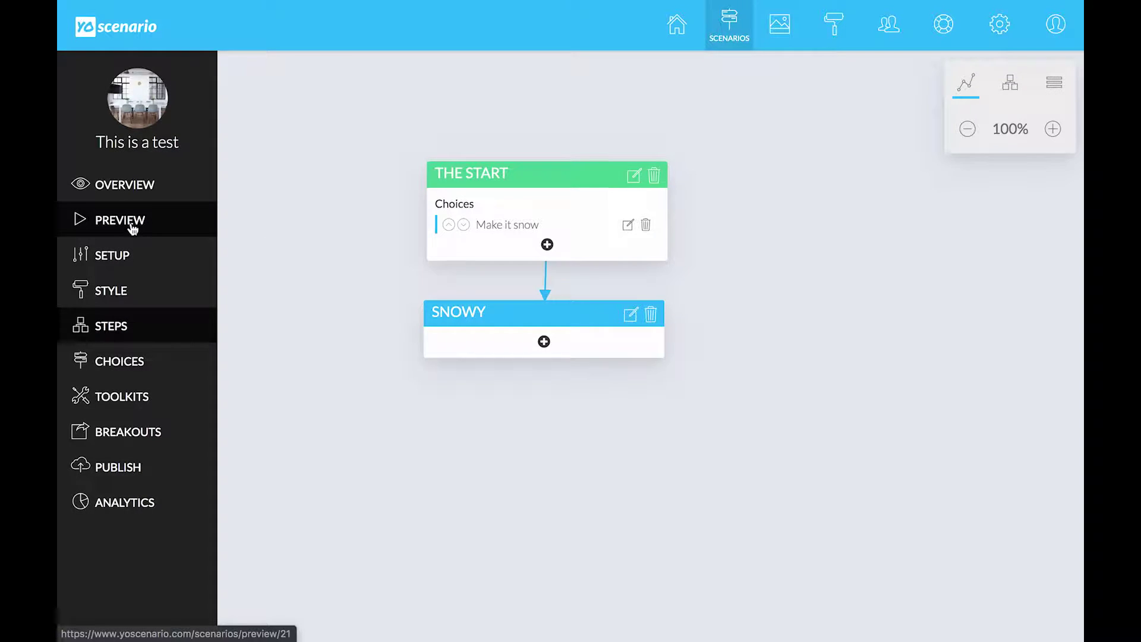
# Preview the scenario again through the "Make it snow" choice to check the weather text, and return to the step diagram.
pyautogui.click(132, 229)
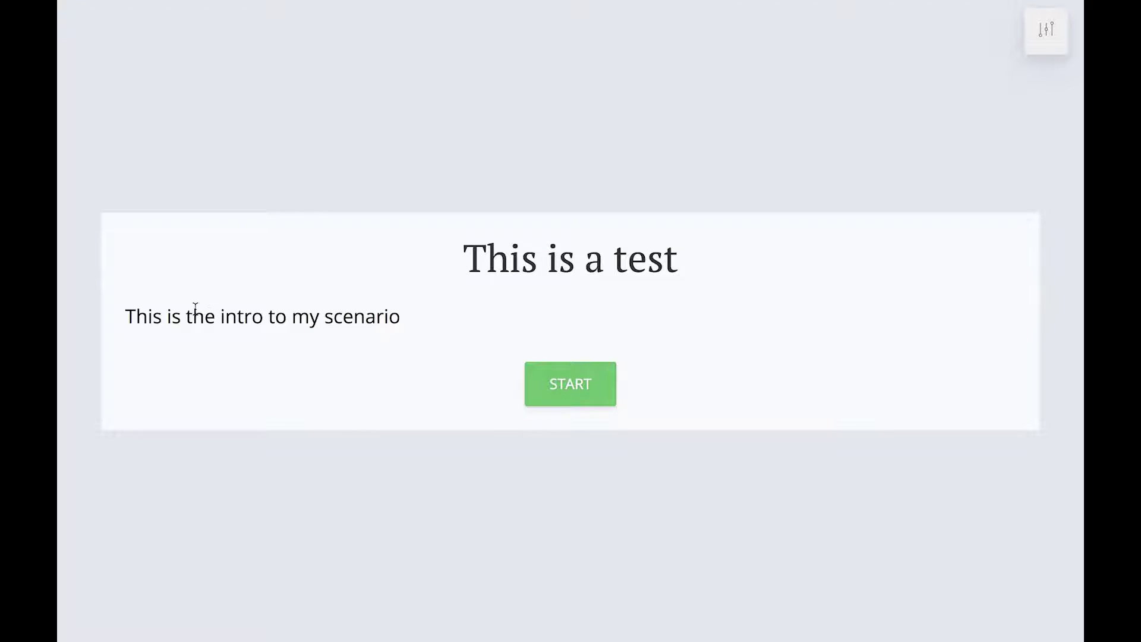
pyautogui.click(562, 387)
pyautogui.click(542, 349)
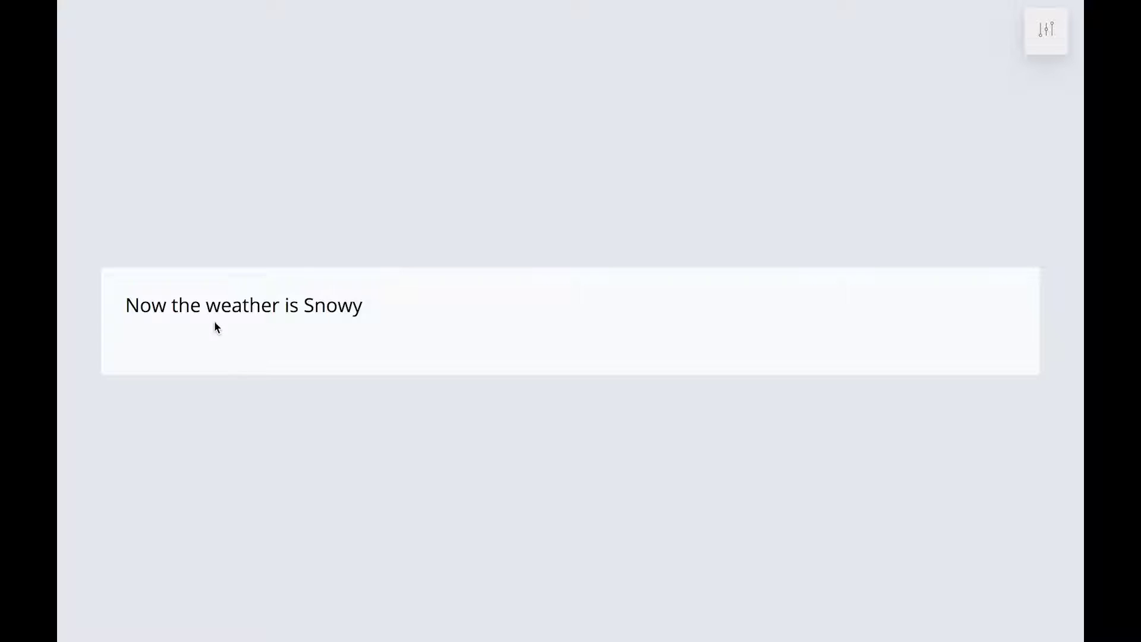
pyautogui.hscroll(-5, 615, 370)
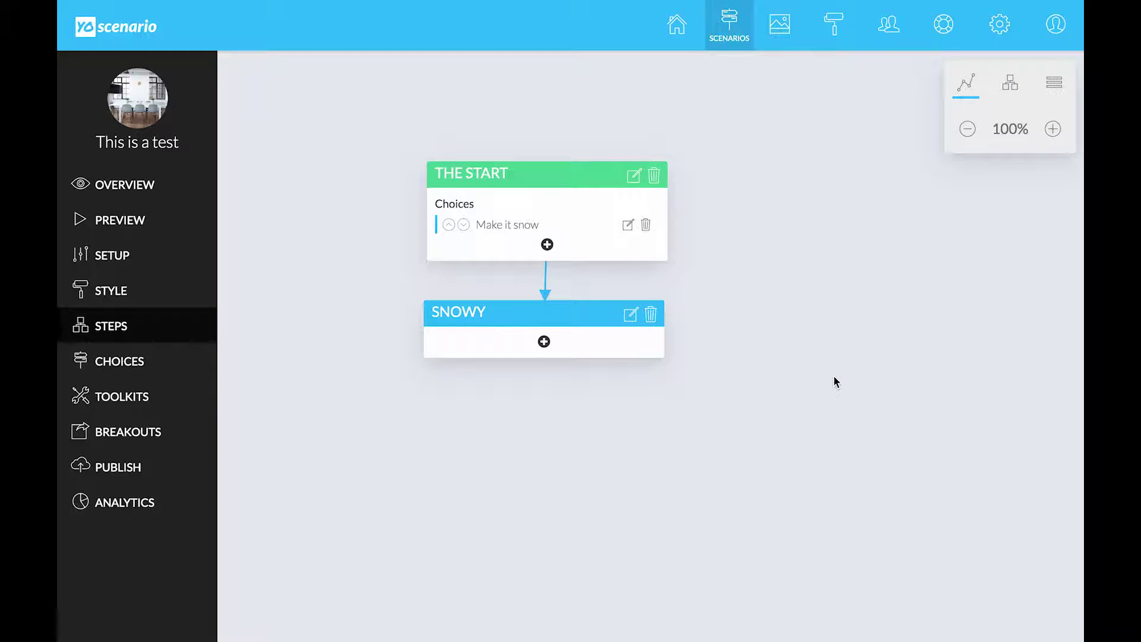
# Align the Snowy step under The Start and add a text component reading "Show when sunny" to its content row.
pyautogui.moveTo(573, 311); pyautogui.dragTo(605, 309)
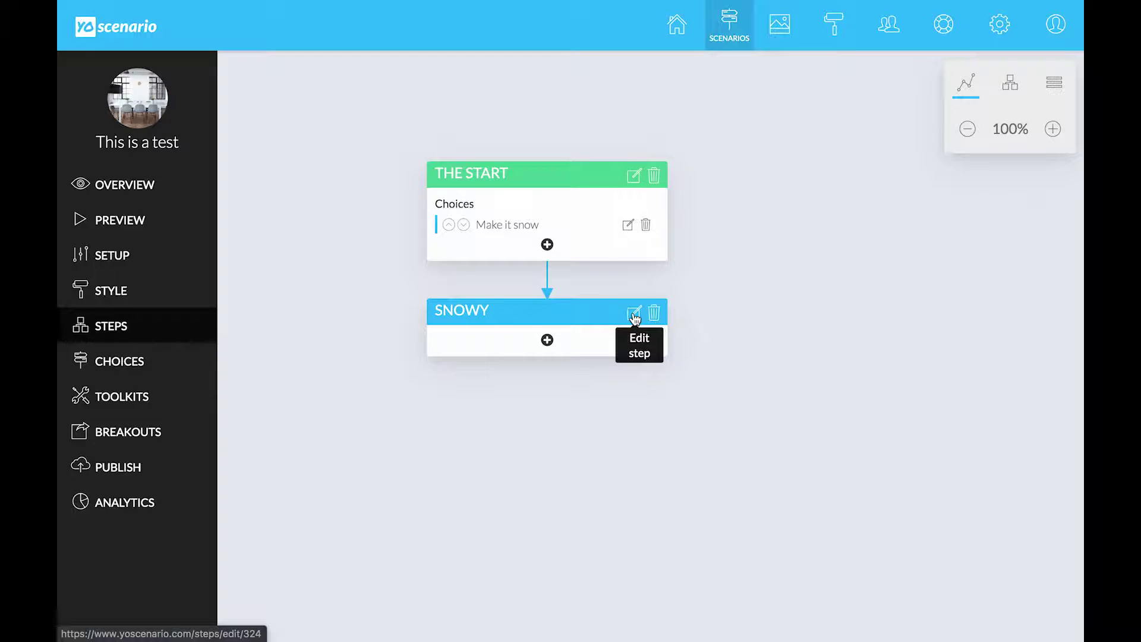
pyautogui.click(635, 316)
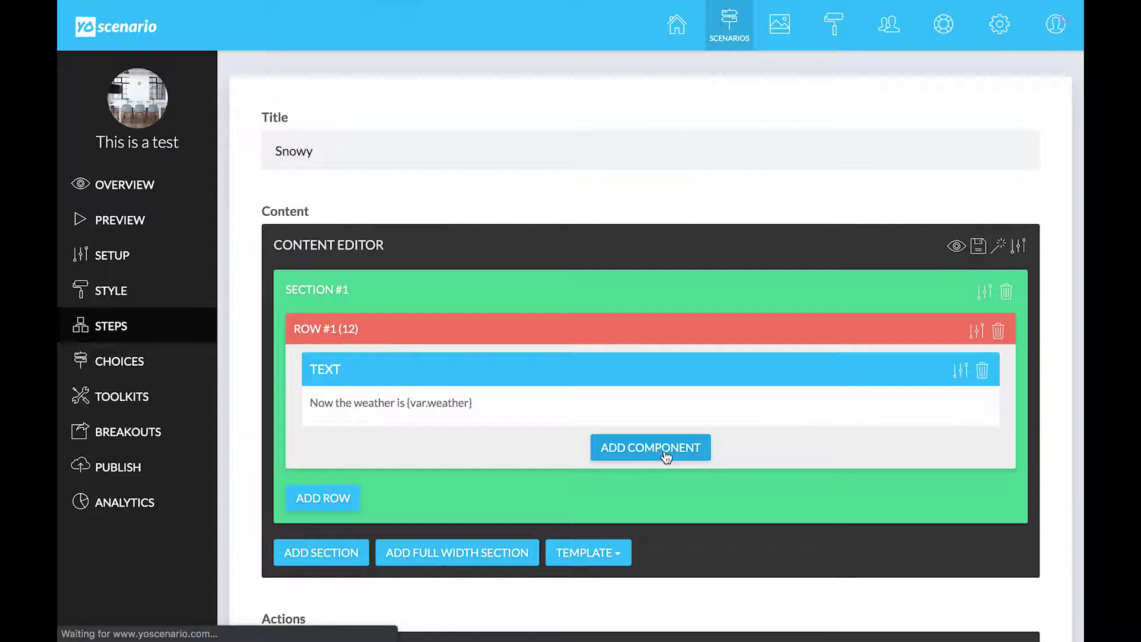
pyautogui.scroll(-1, 667, 456)
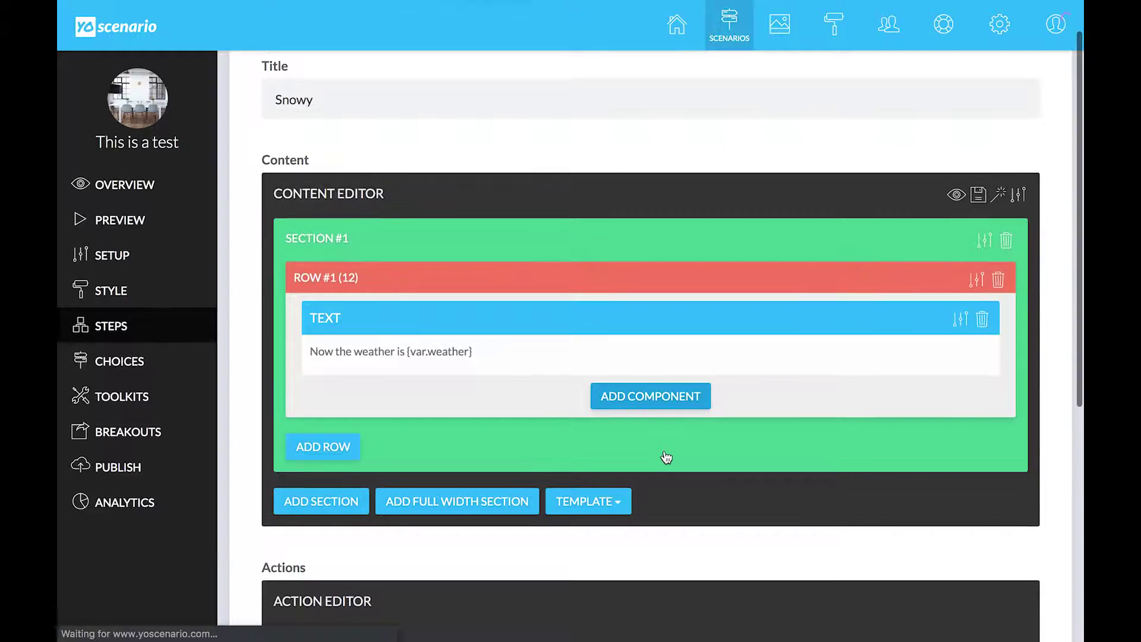
pyautogui.click(659, 399)
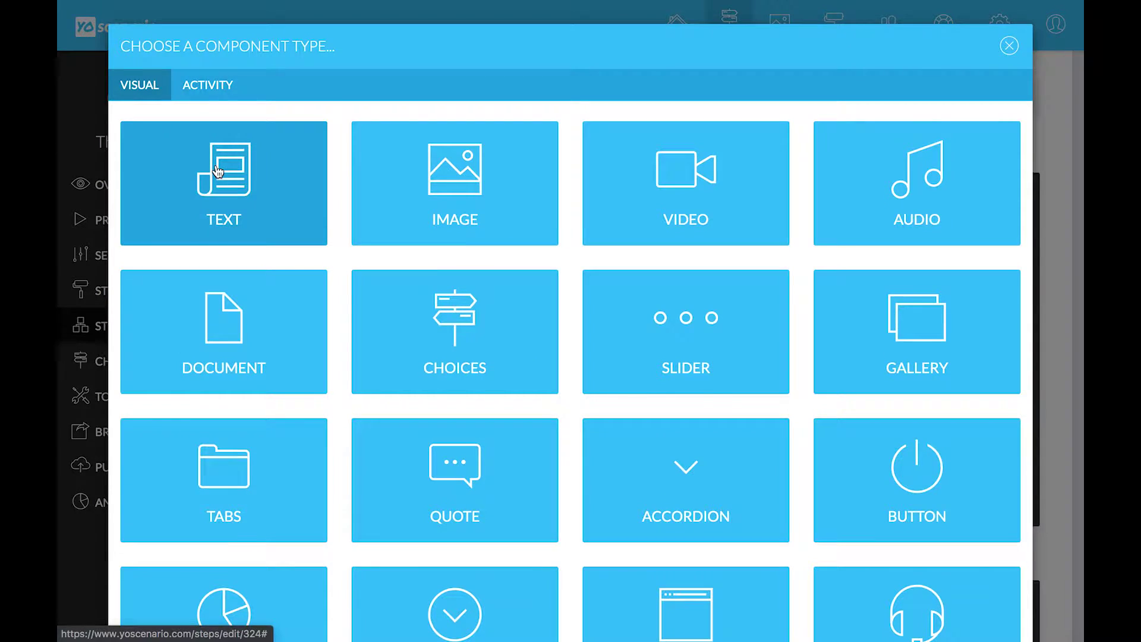
pyautogui.click(218, 170)
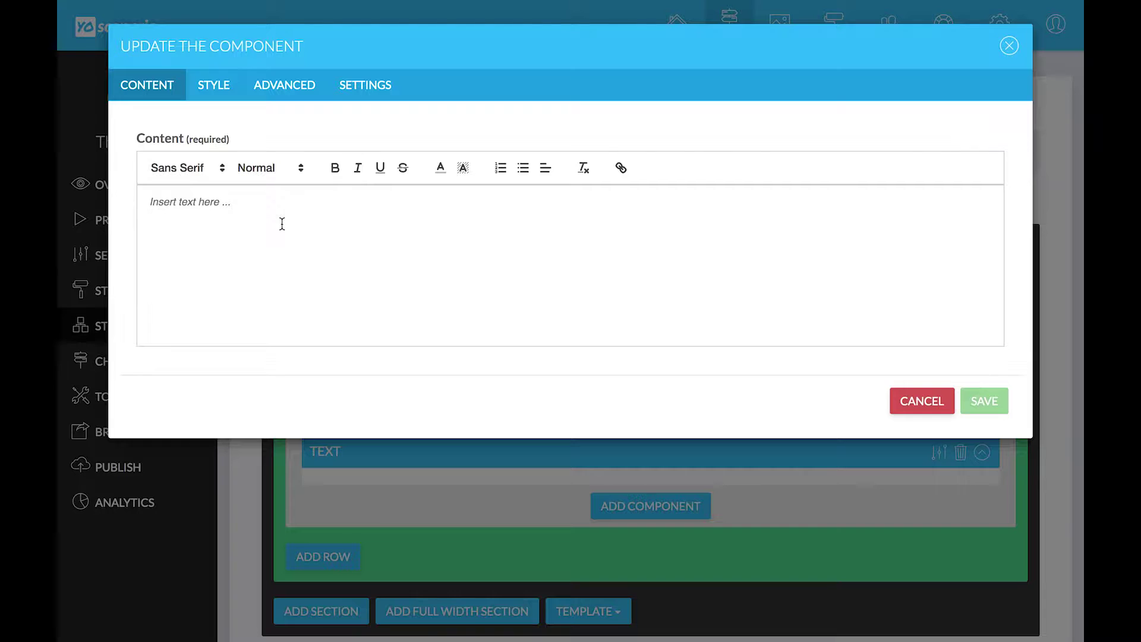
pyautogui.write('Show when sunny')
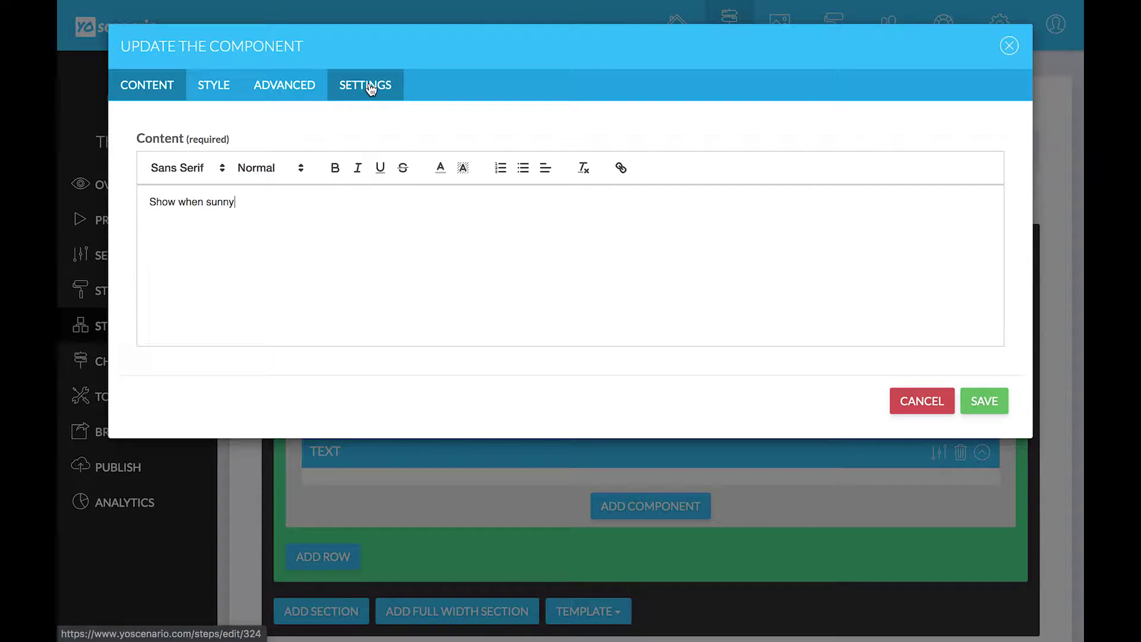
# Give the "Show when sunny" text an On Variable show condition of weather equal to "sunny", and save the component.
pyautogui.click(370, 87)
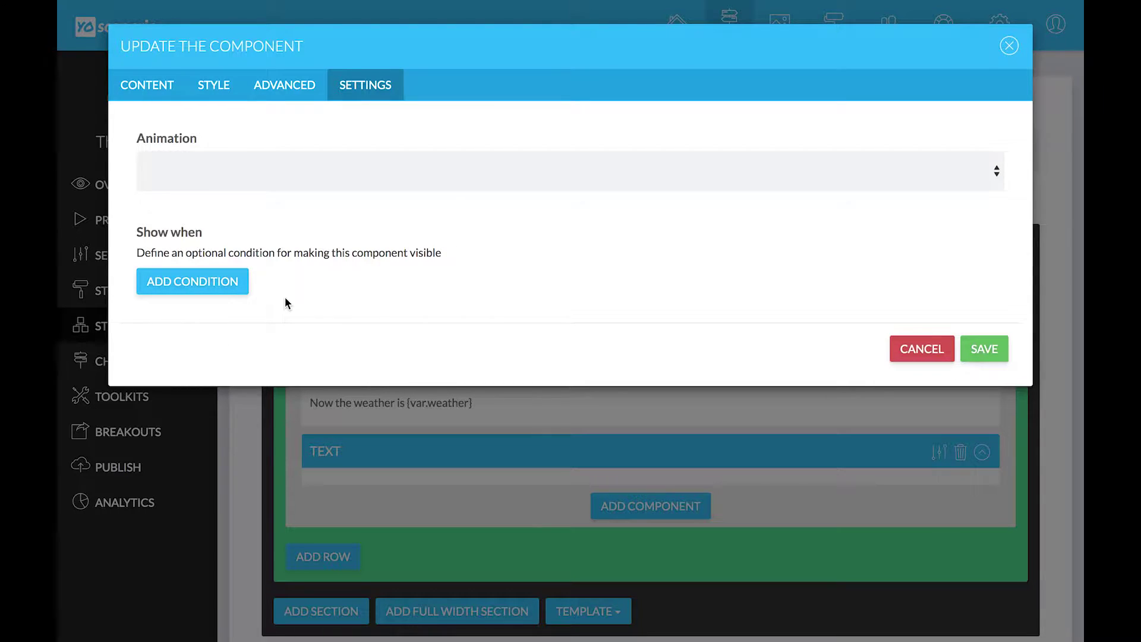
pyautogui.click(189, 281)
pyautogui.click(222, 372)
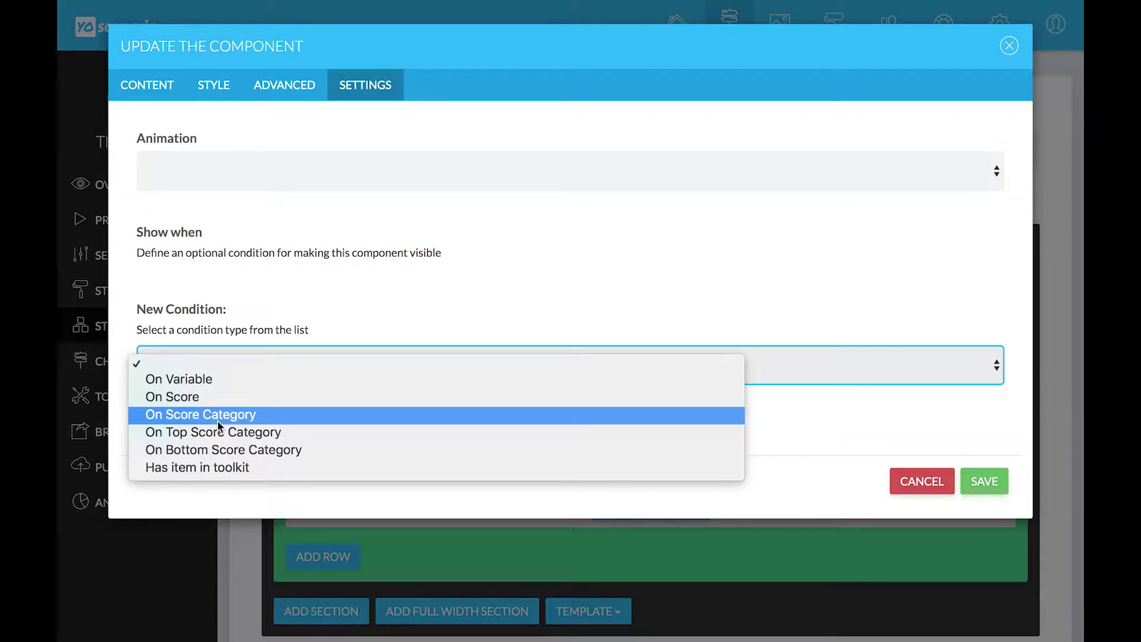
pyautogui.click(200, 379)
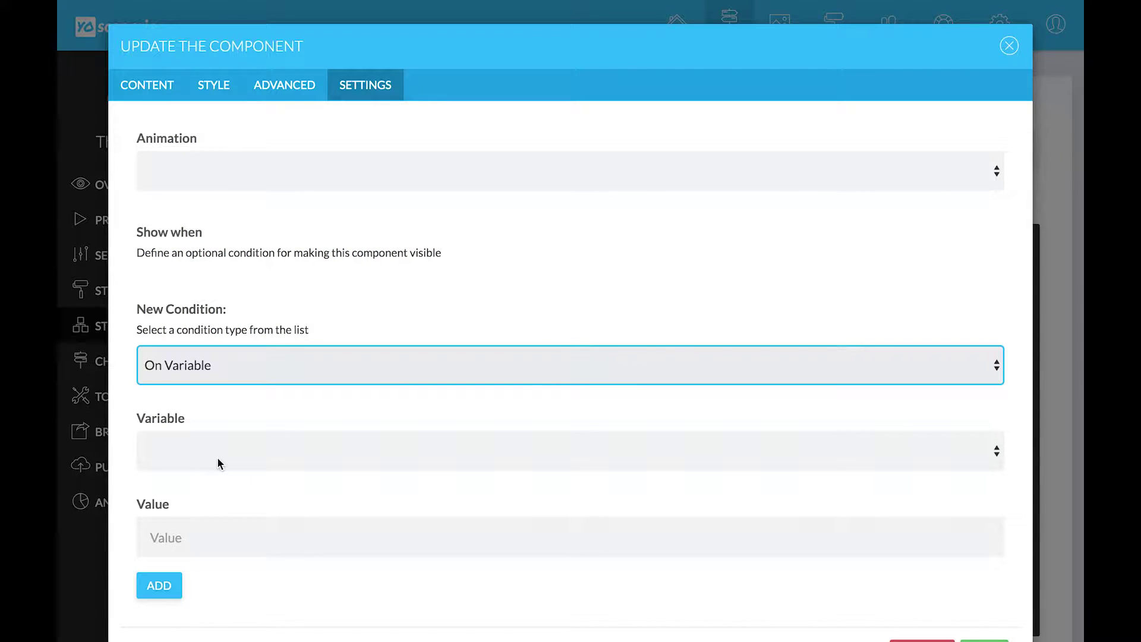
pyautogui.click(216, 458)
pyautogui.click(215, 470)
pyautogui.click(192, 526)
pyautogui.write('s')
pyautogui.click(168, 603)
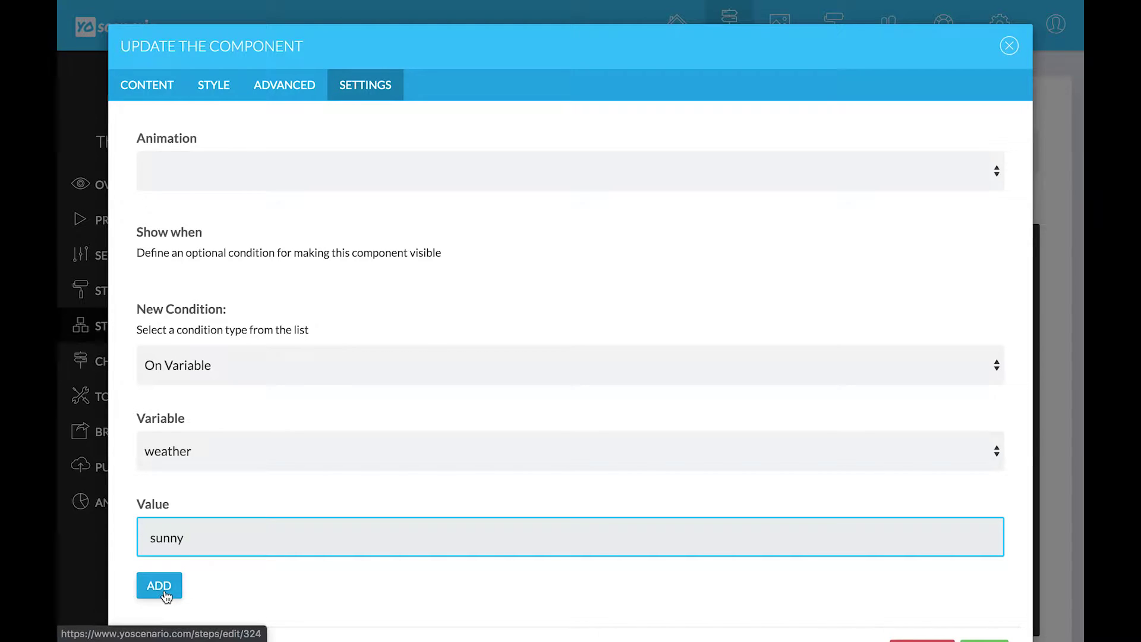
pyautogui.click(1003, 439)
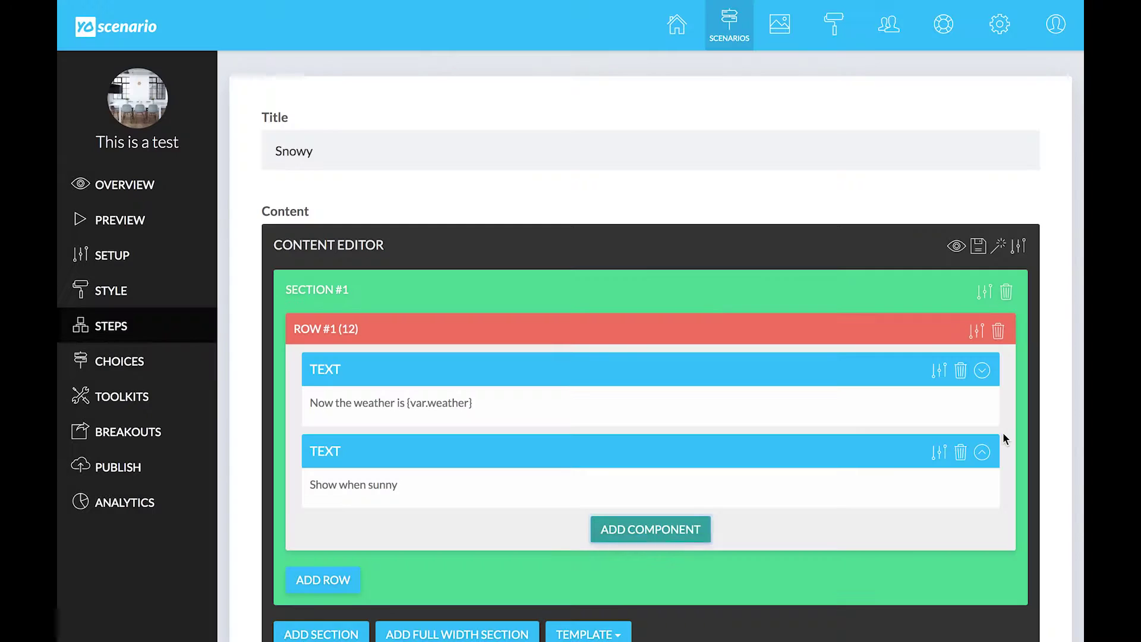
# Add a third text component reading "Show when snowy" to the Snowy step's content row.
pyautogui.click(679, 526)
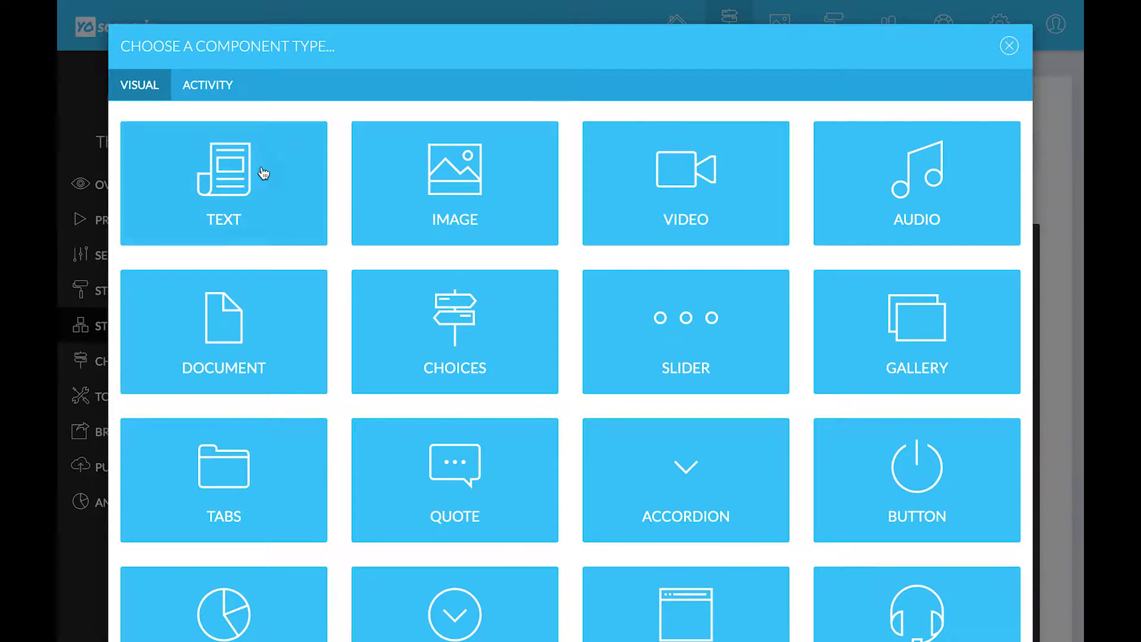
pyautogui.click(261, 170)
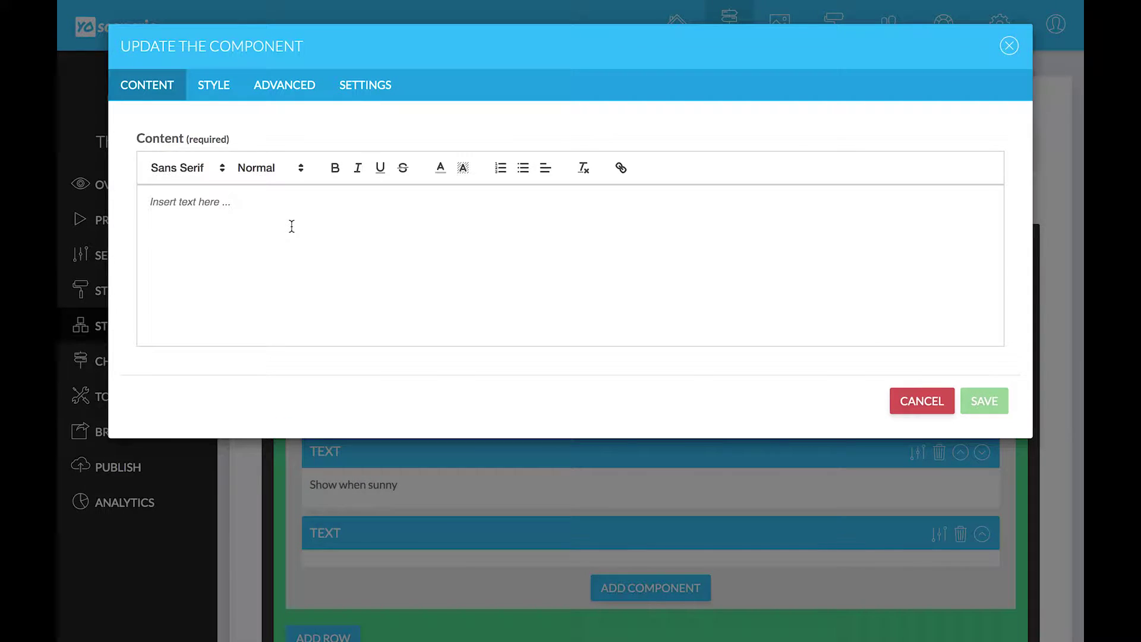
pyautogui.write('Show when snowy')
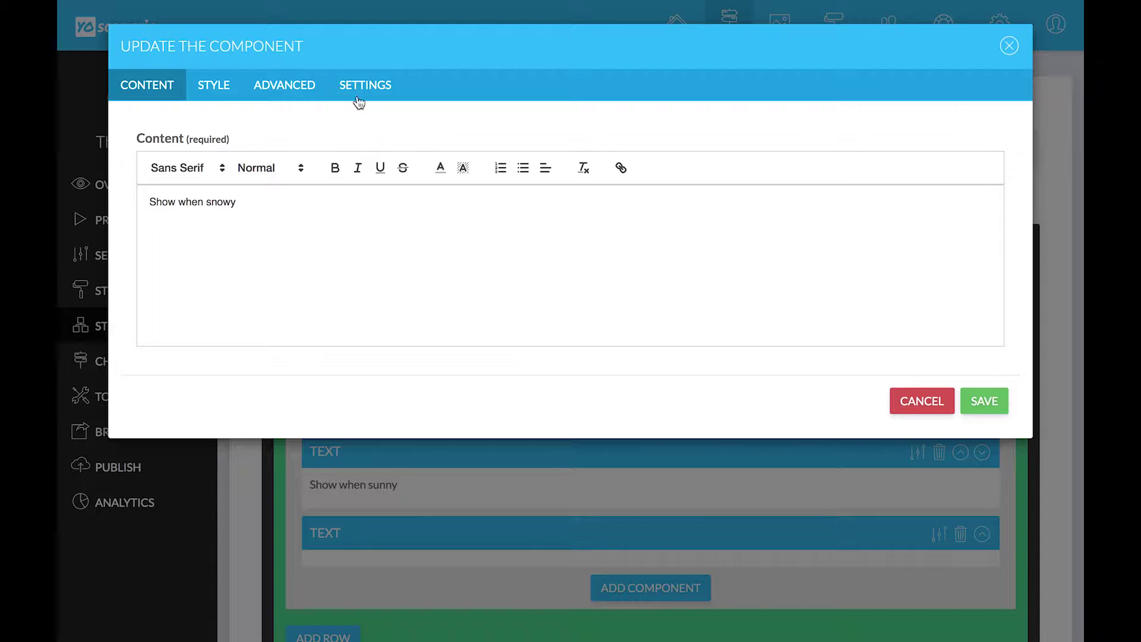
# Give the "Show when snowy" text an On Variable show condition of weather equal to "Snowy", and save the component and the step.
pyautogui.click(362, 90)
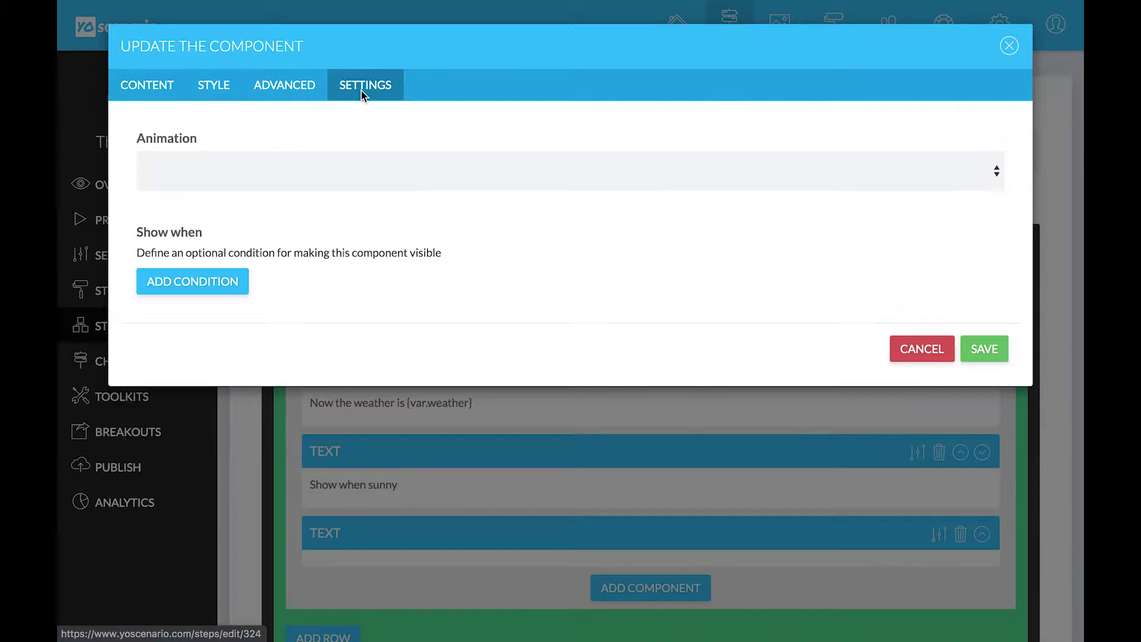
pyautogui.click(211, 283)
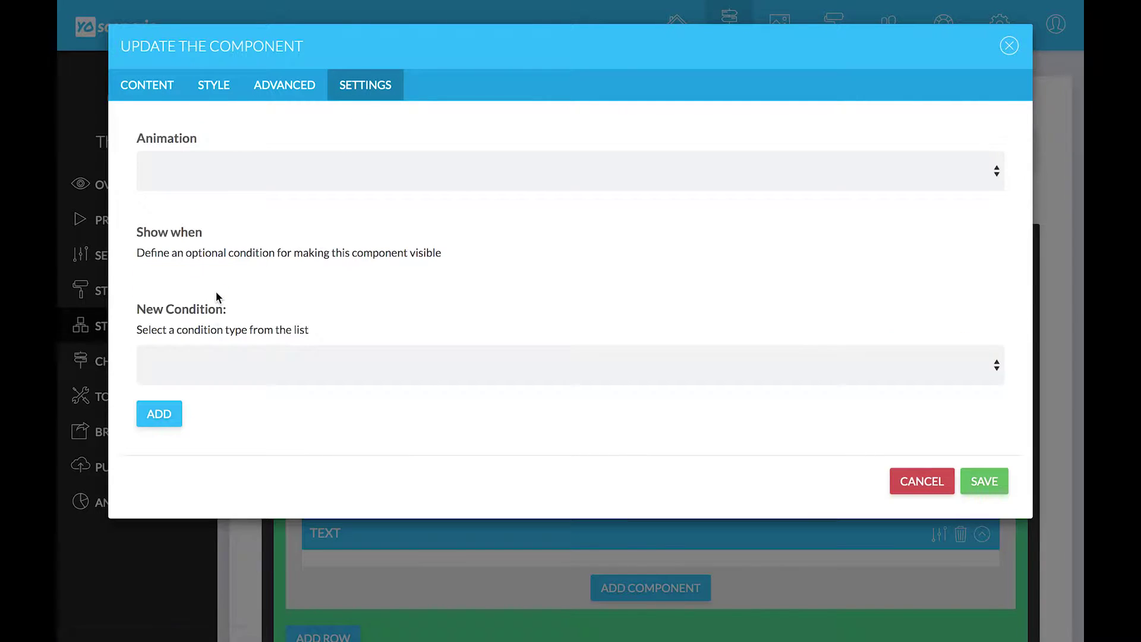
pyautogui.click(201, 357)
pyautogui.click(198, 379)
pyautogui.click(210, 450)
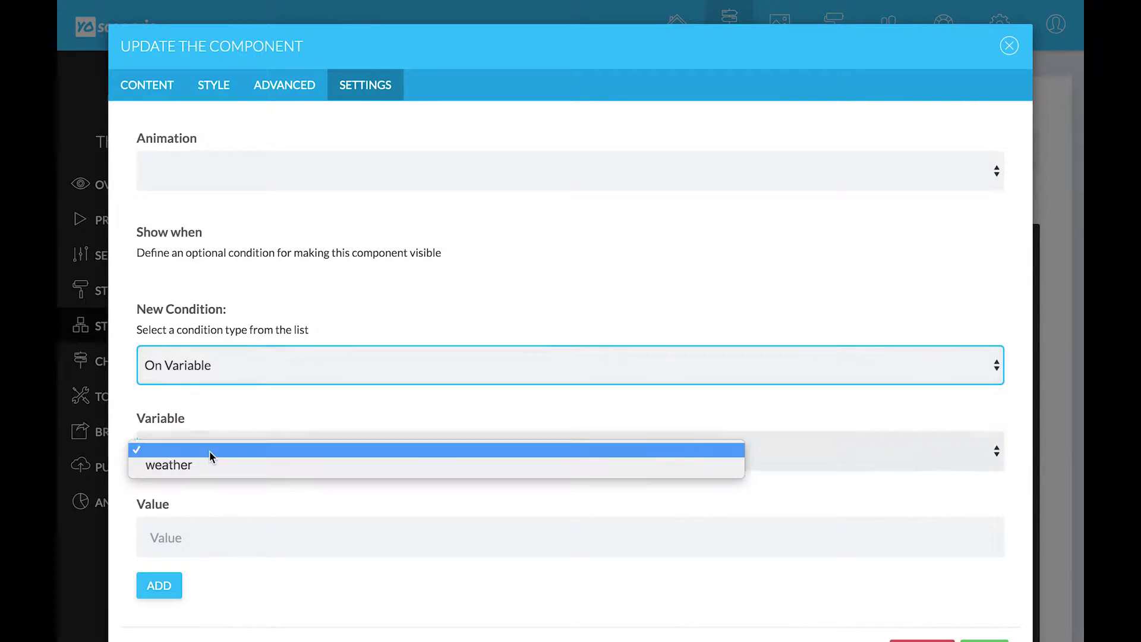
pyautogui.click(208, 464)
pyautogui.click(184, 536)
pyautogui.write('Snowy')
pyautogui.click(168, 588)
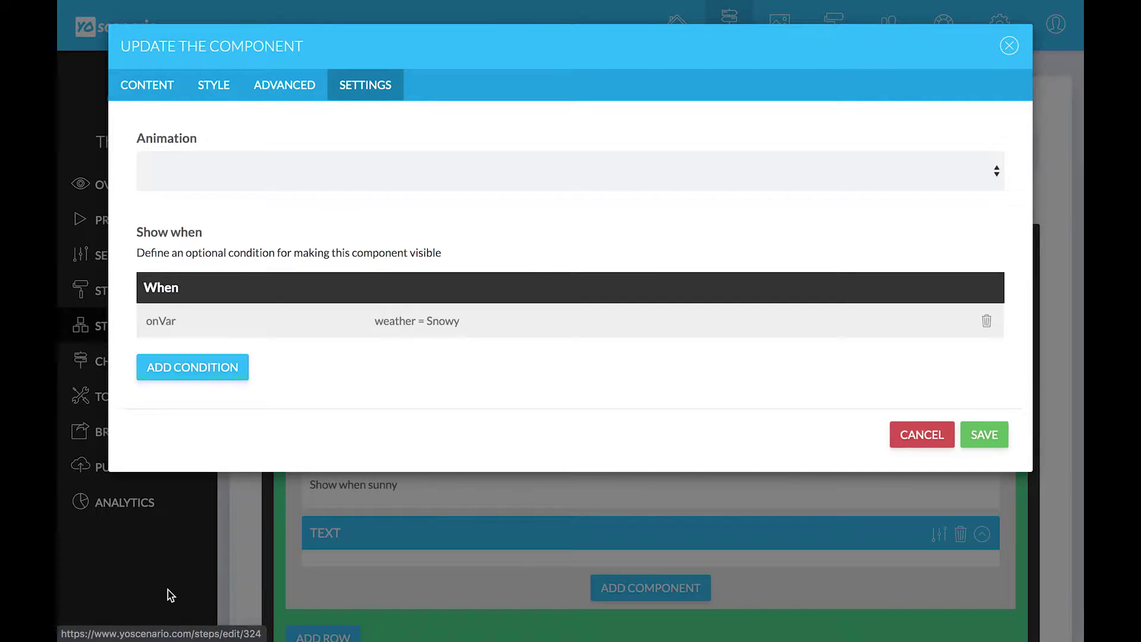
pyautogui.click(984, 434)
pyautogui.scroll(-10, 690, 510)
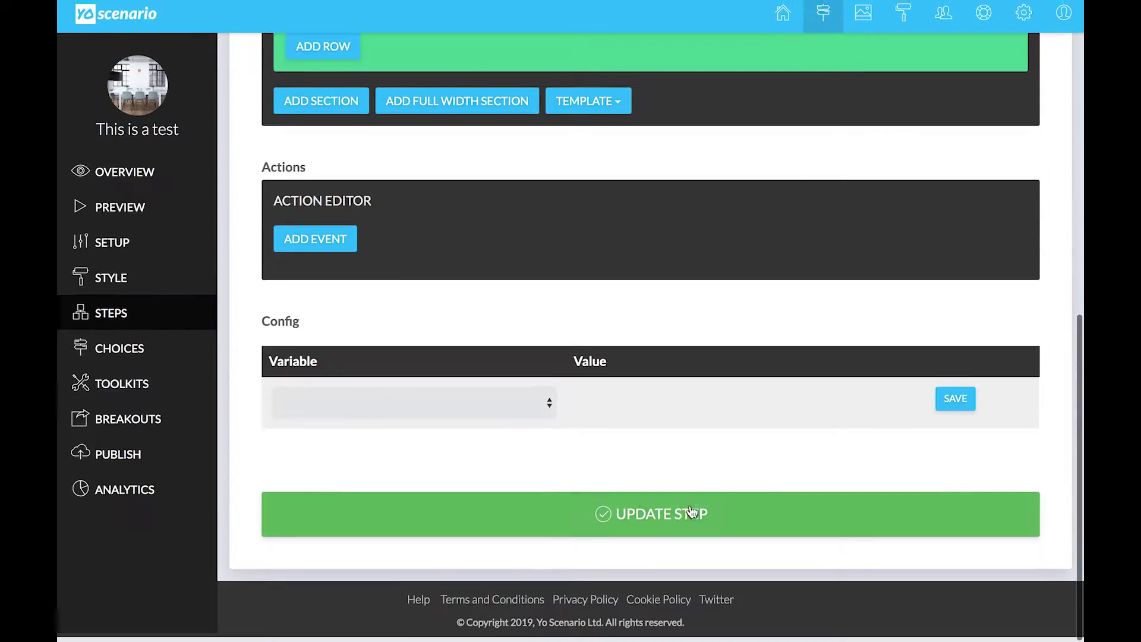
pyautogui.click(648, 519)
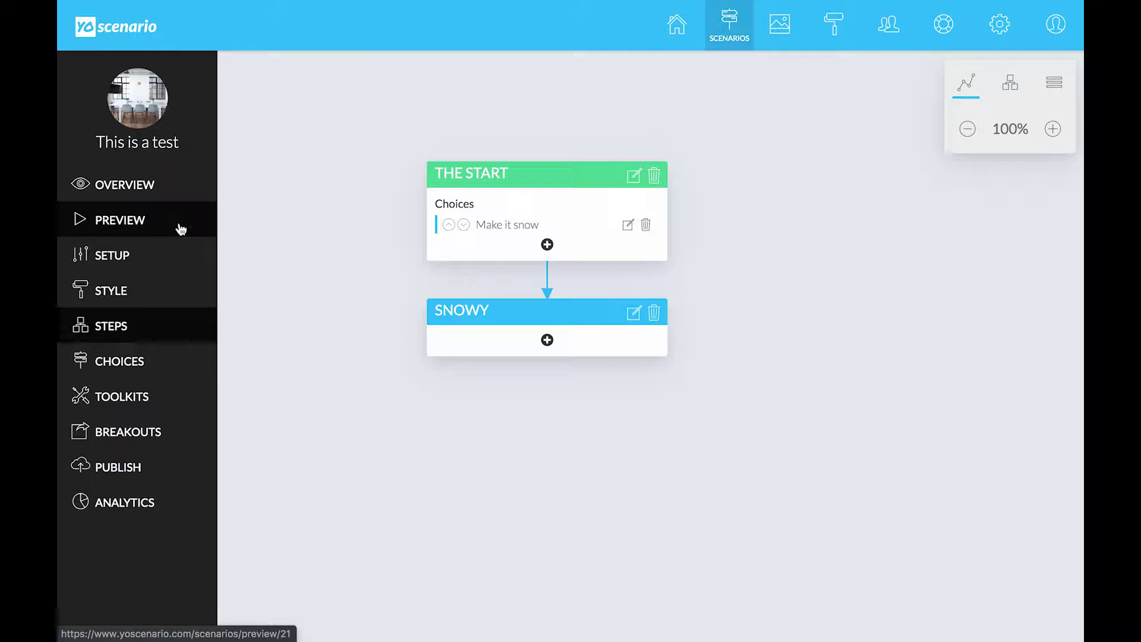
# Preview the scenario through the "Make it snow" choice to check the conditional texts.
pyautogui.click(180, 230)
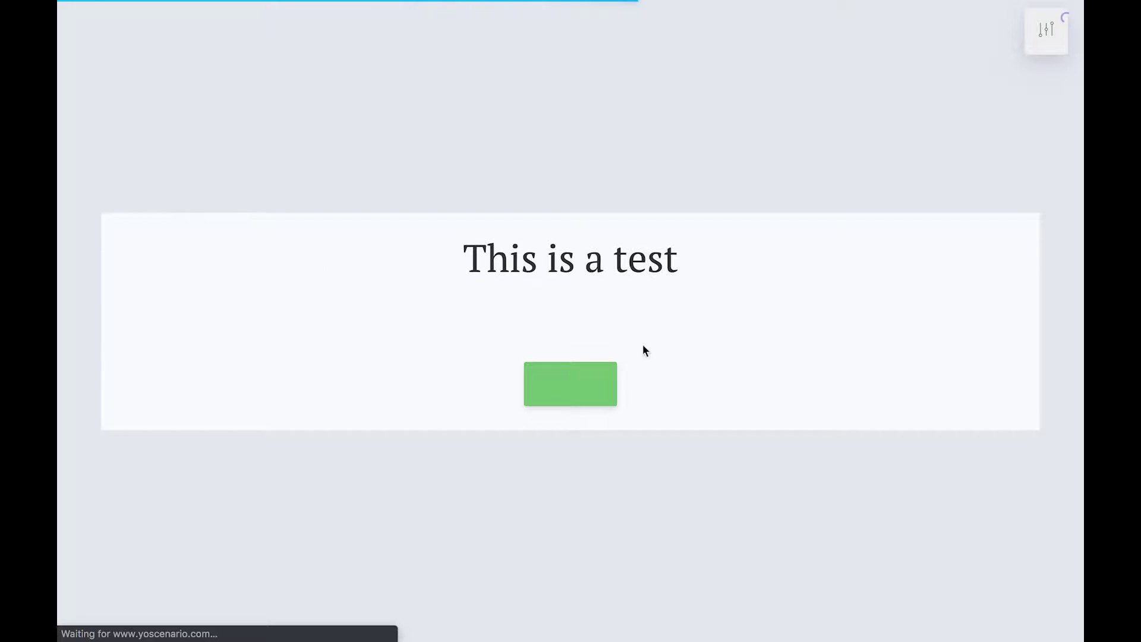
pyautogui.click(581, 394)
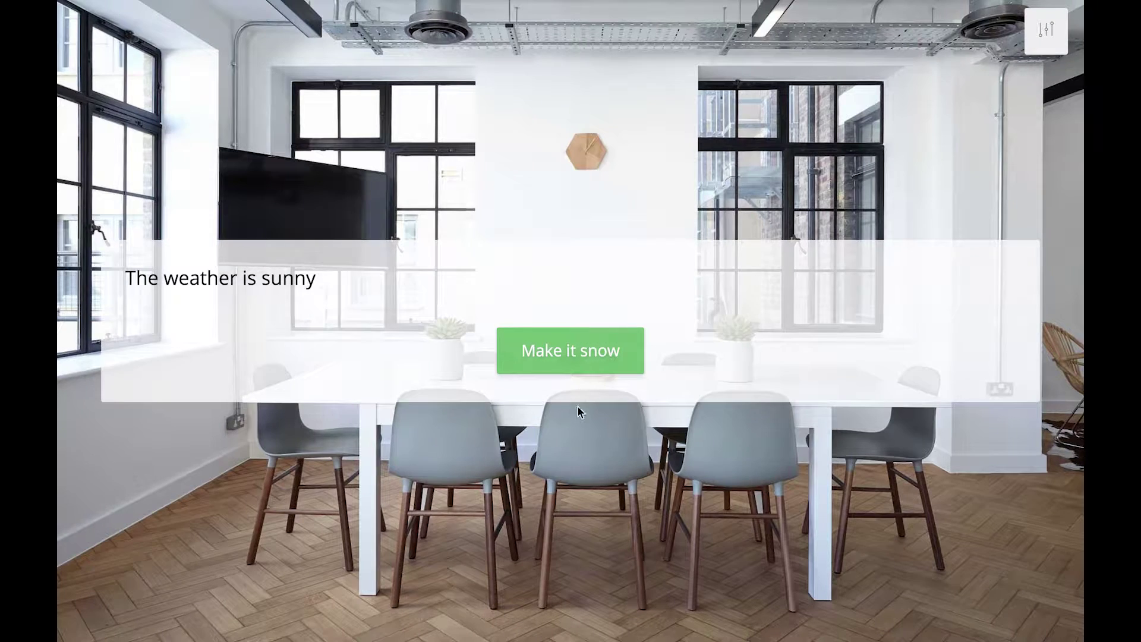
pyautogui.click(566, 359)
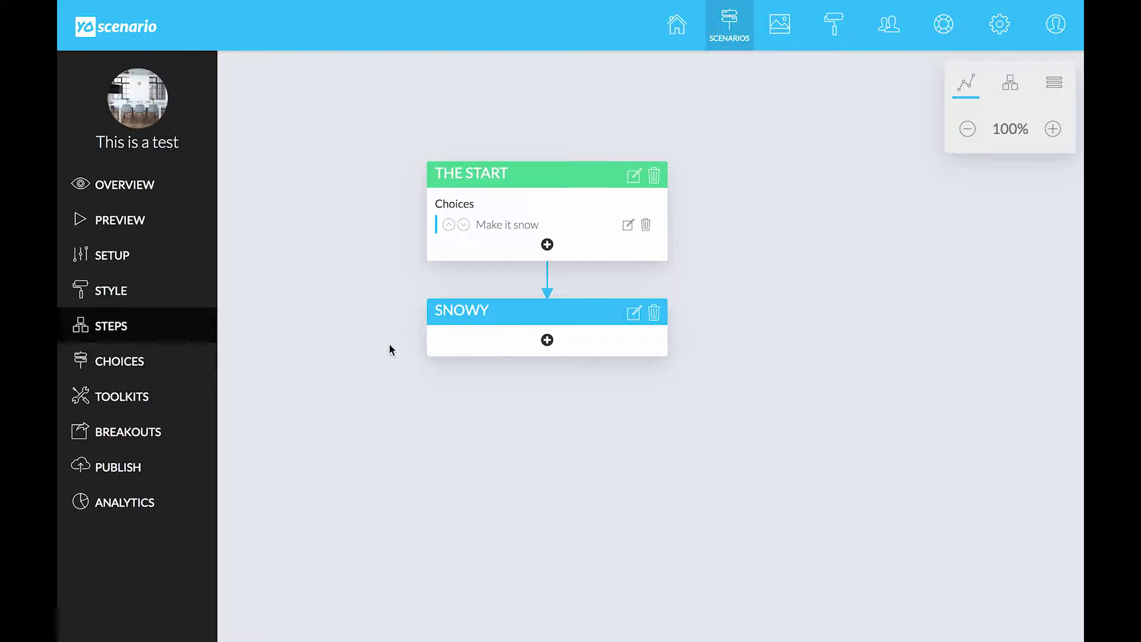
# Add a snowflakes variable with value 0 to the scenario's setup variables, and update the scenario.
pyautogui.click(142, 100)
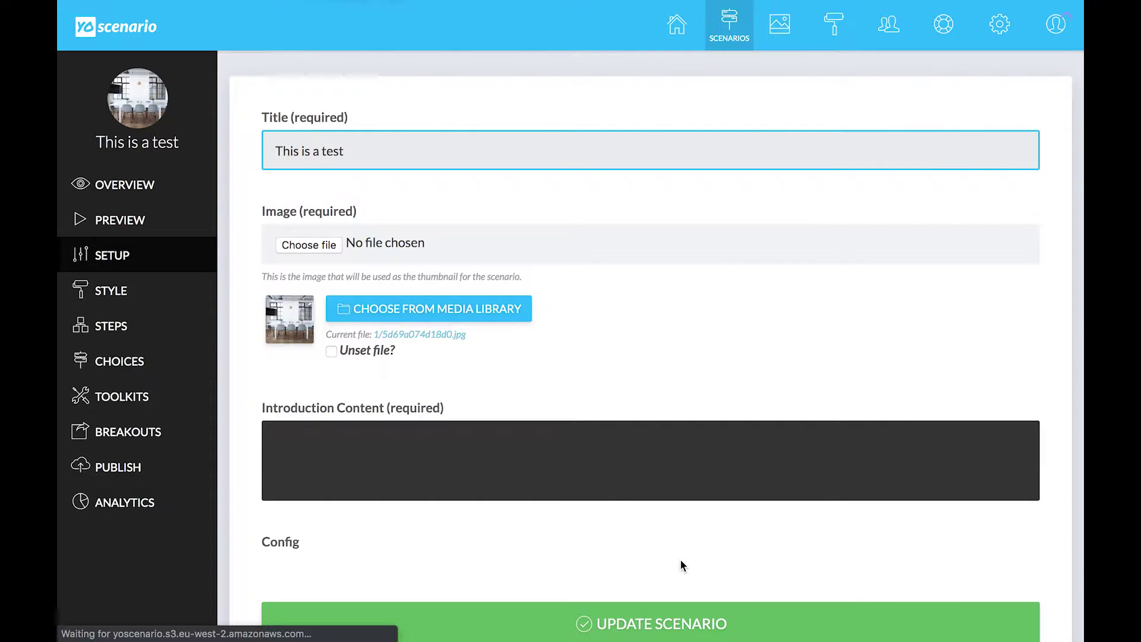
pyautogui.scroll(-3, 680, 562)
pyautogui.scroll(-6, 680, 564)
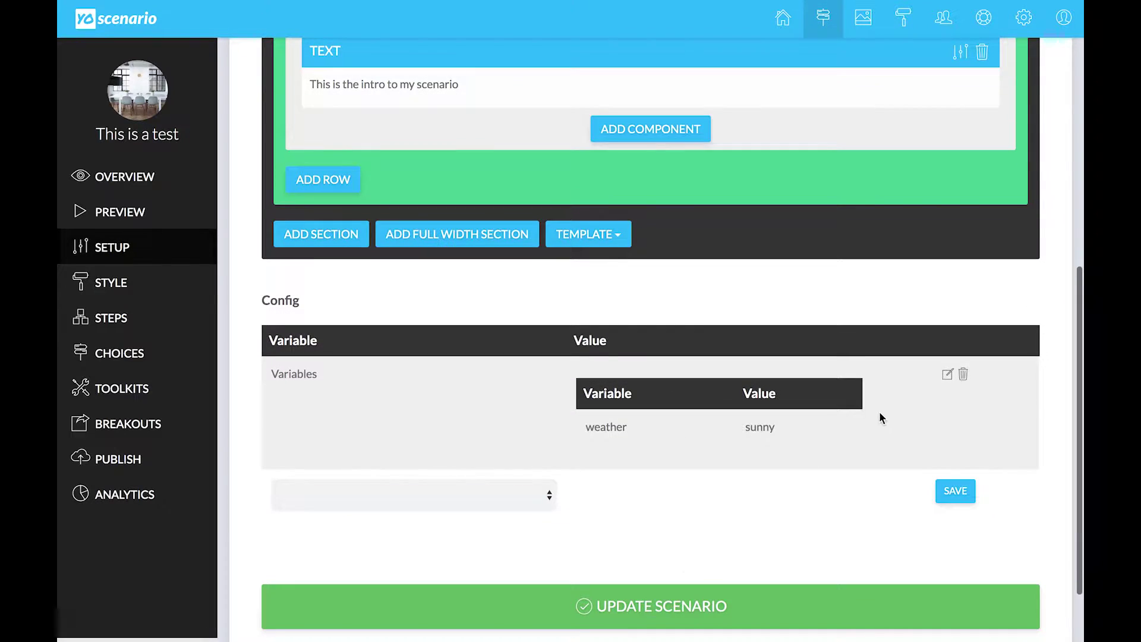
pyautogui.click(947, 374)
pyautogui.click(641, 472)
pyautogui.write('snowflakes')
pyautogui.click(759, 469)
pyautogui.write('0')
pyautogui.click(838, 466)
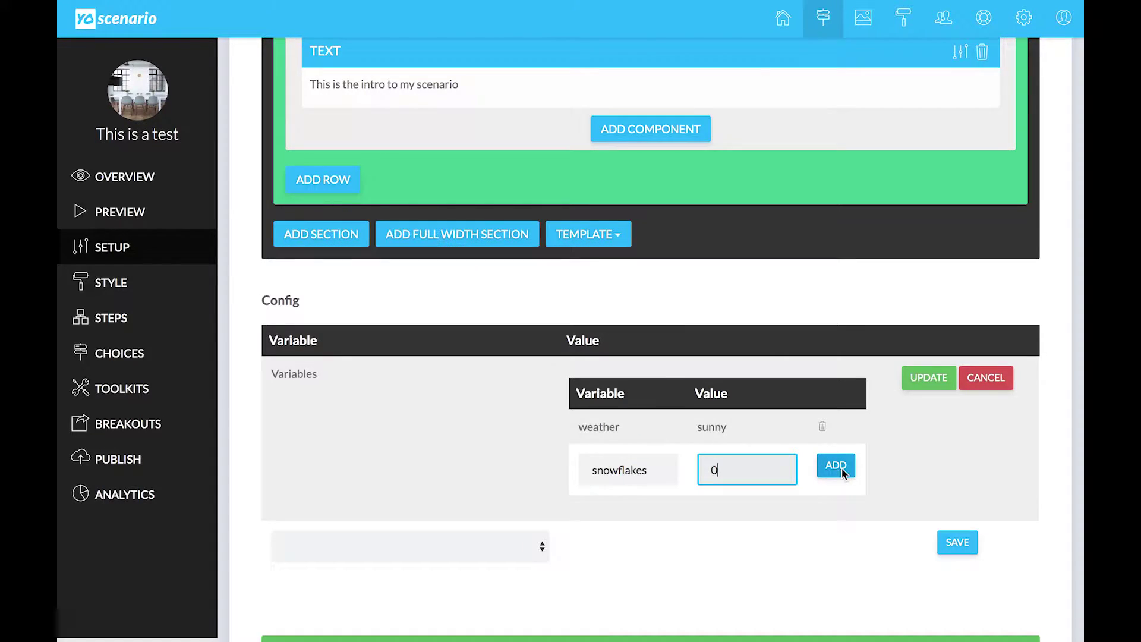
pyautogui.click(928, 381)
pyautogui.scroll(-3, 813, 594)
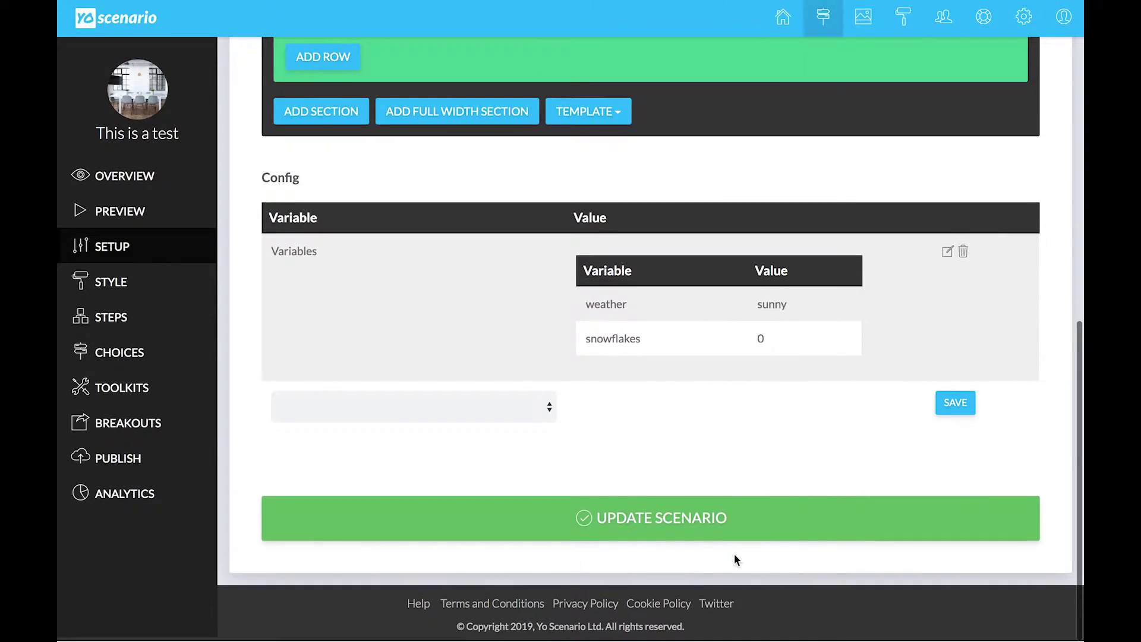
pyautogui.click(624, 522)
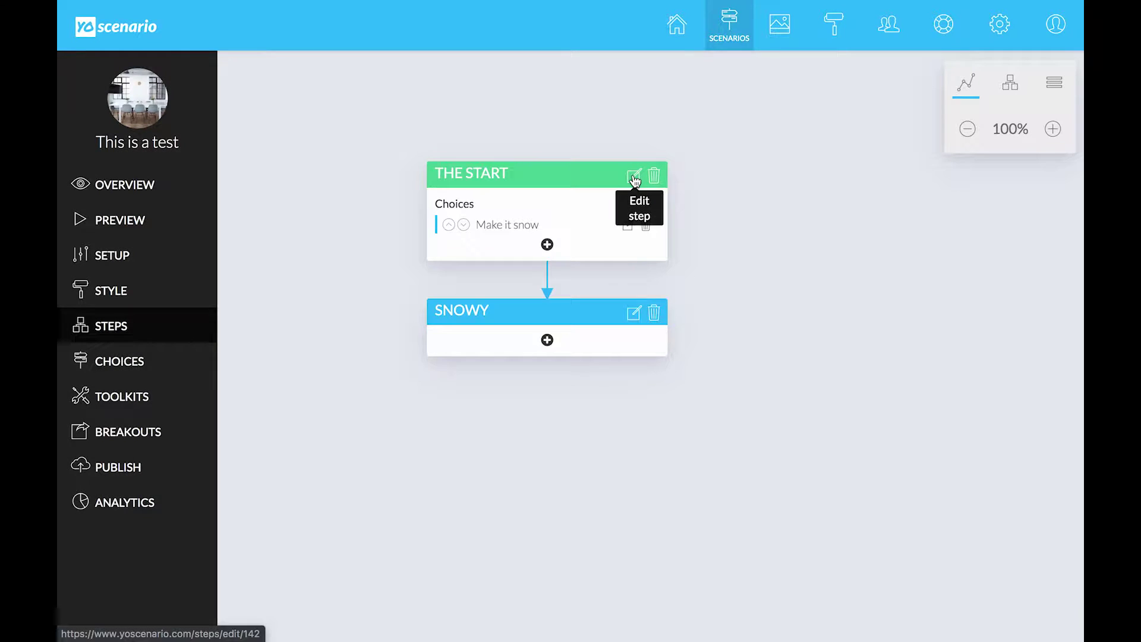
# Add a text component reading "There have been {var.snowflakes} snowflakes" to The Start step.
pyautogui.click(635, 177)
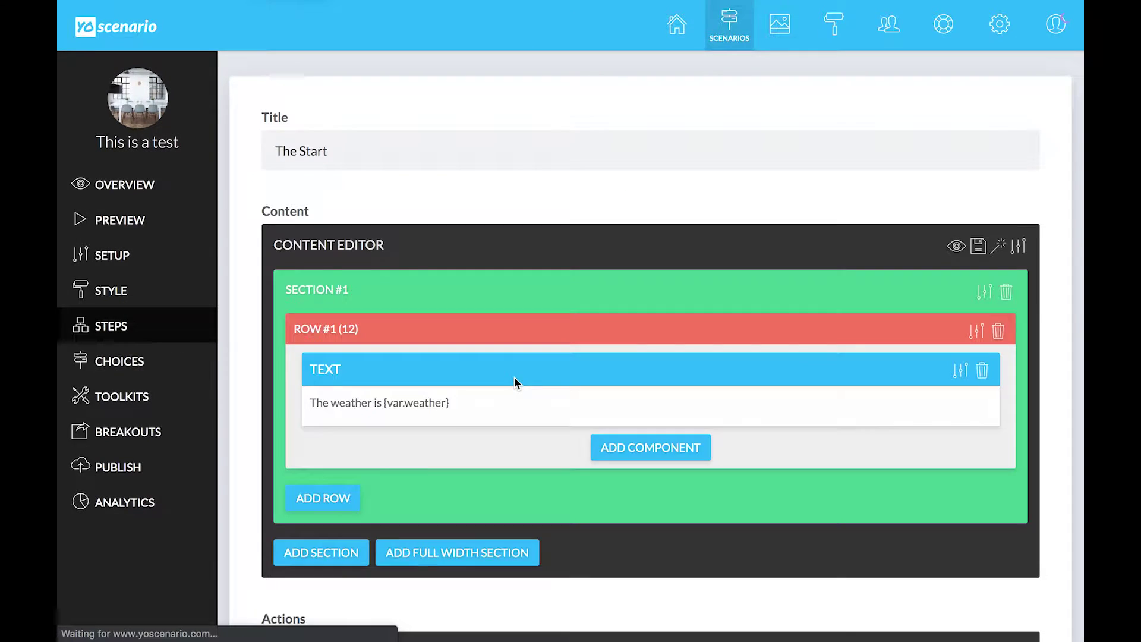
pyautogui.click(665, 451)
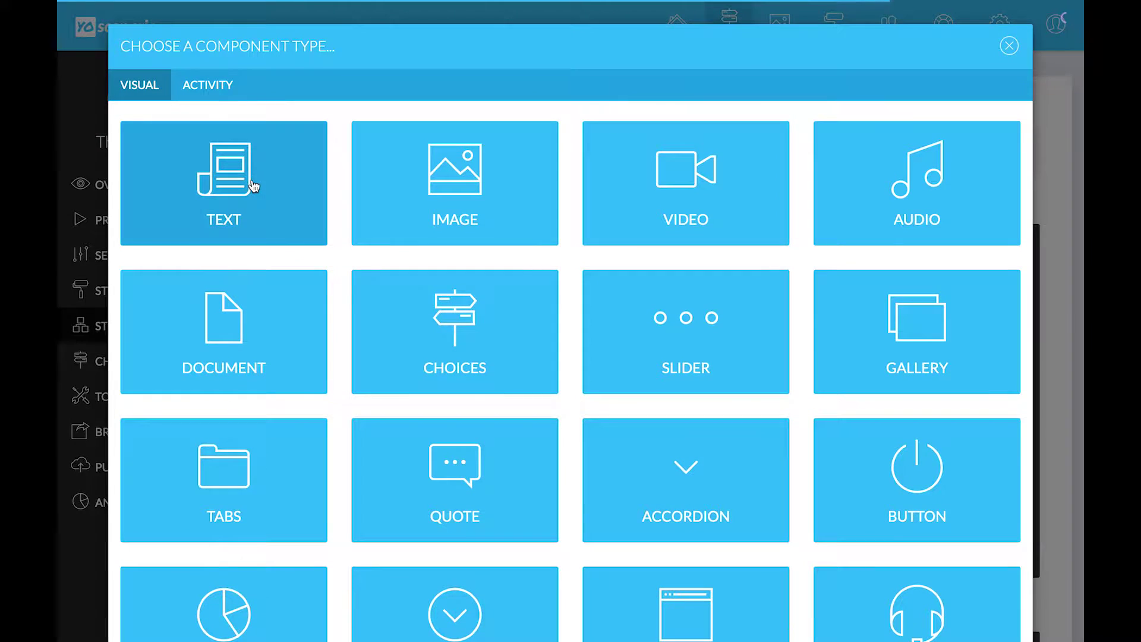
pyautogui.click(252, 180)
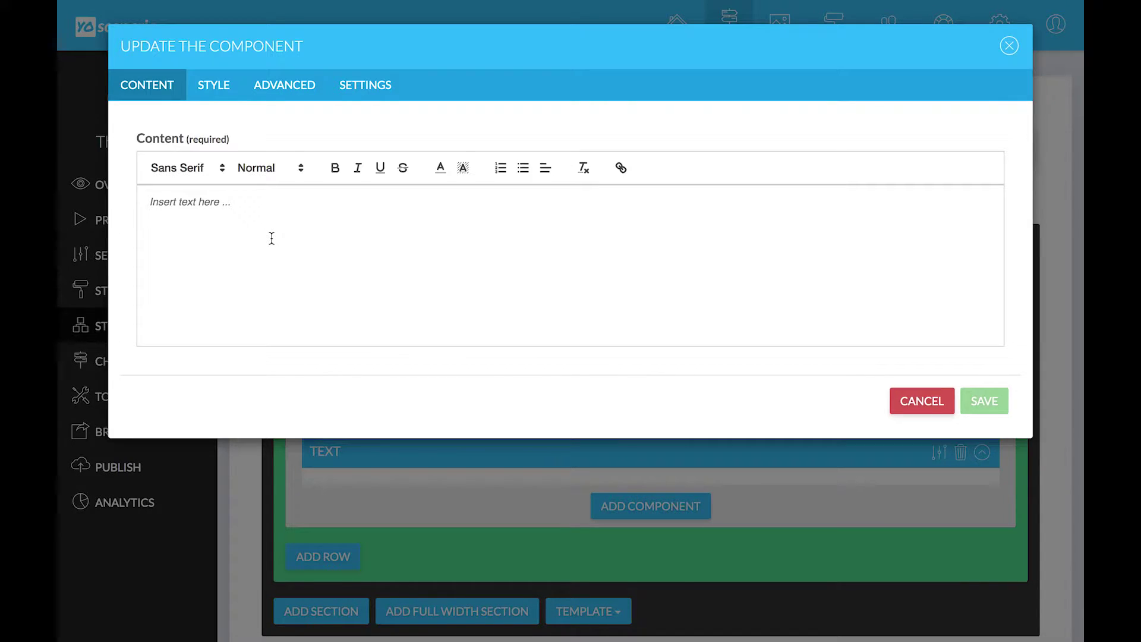
pyautogui.write('Th')
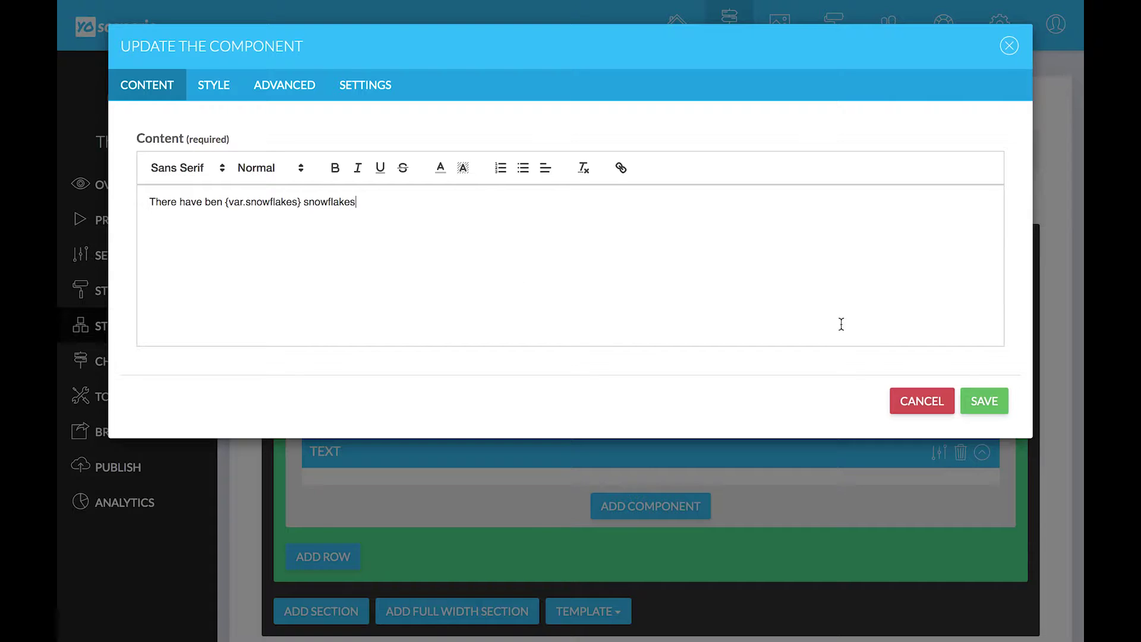
pyautogui.click(217, 202)
pyautogui.write('e')
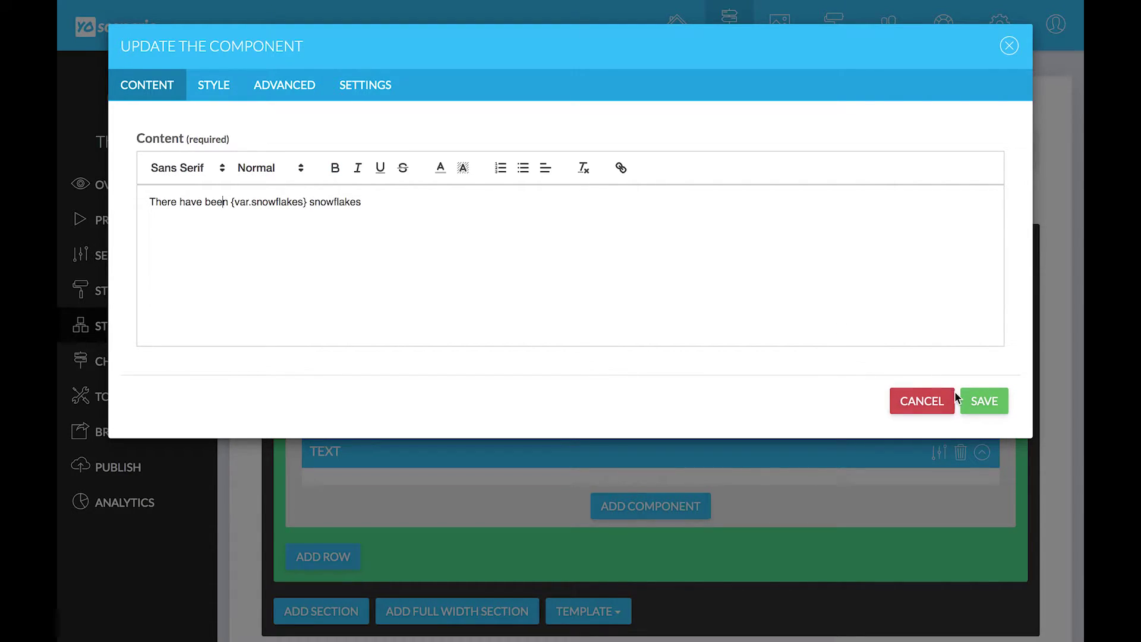
pyautogui.click(981, 401)
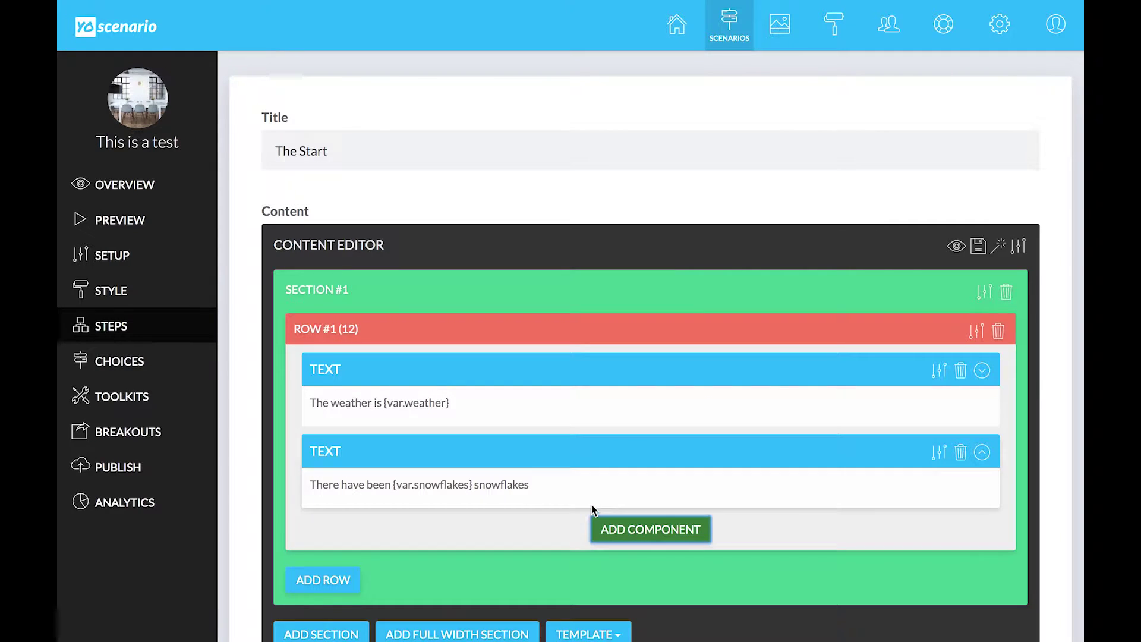
# Copy the full wording of the snowflakes text component, and update The Start step.
pyautogui.click(939, 452)
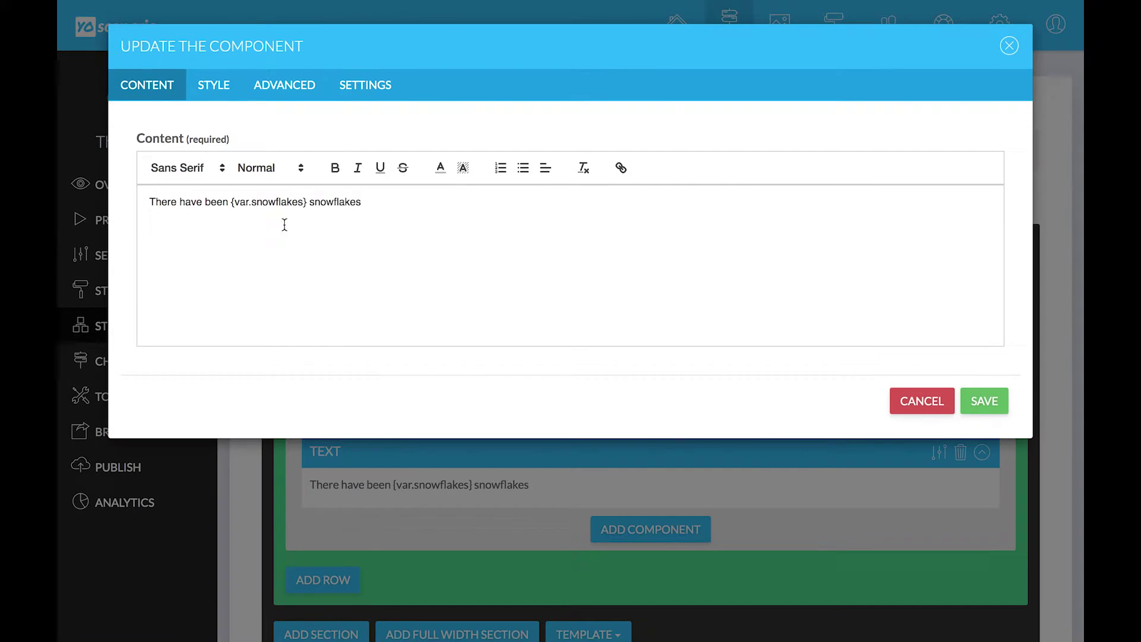
pyautogui.moveTo(361, 203); pyautogui.dragTo(89, 203)
pyautogui.hotkey('ctrl', 'c')
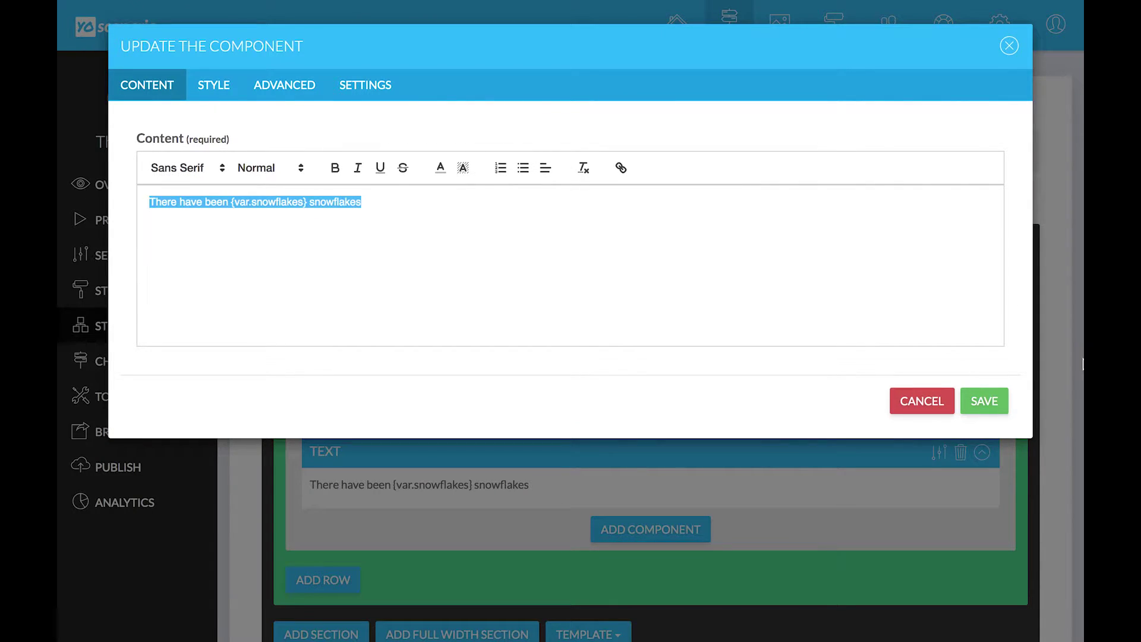
pyautogui.click(995, 403)
pyautogui.scroll(-5, 766, 490)
pyautogui.scroll(-3, 660, 499)
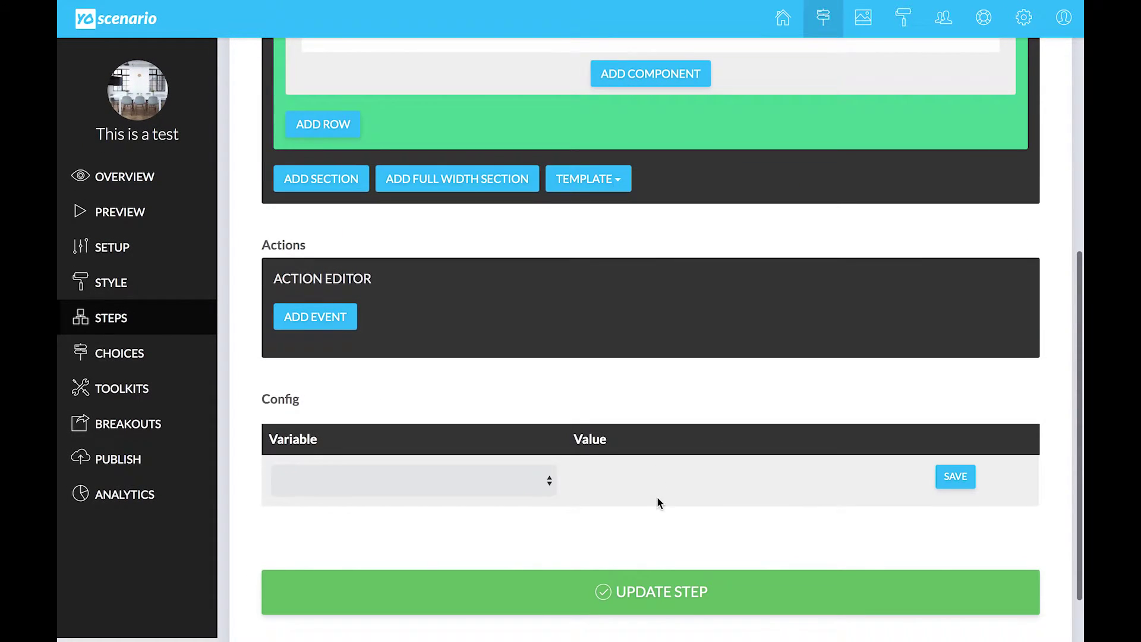
pyautogui.click(629, 591)
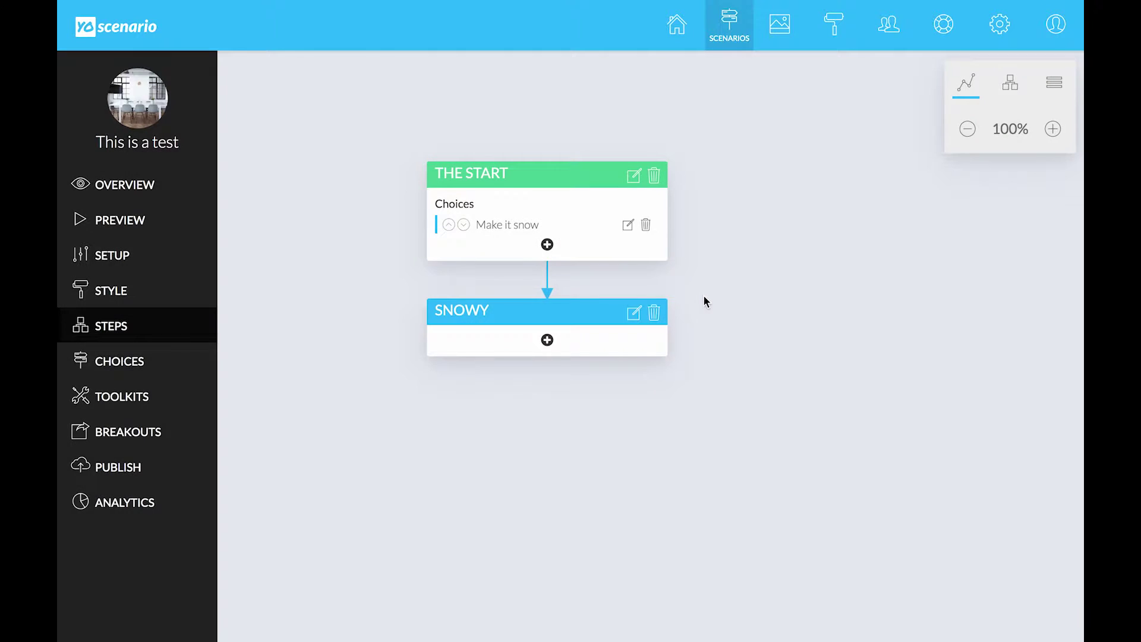
# Add a text component with the copied "There have been {var.snowflakes} snowflakes" wording to the Snowy step, and update the step.
pyautogui.click(634, 320)
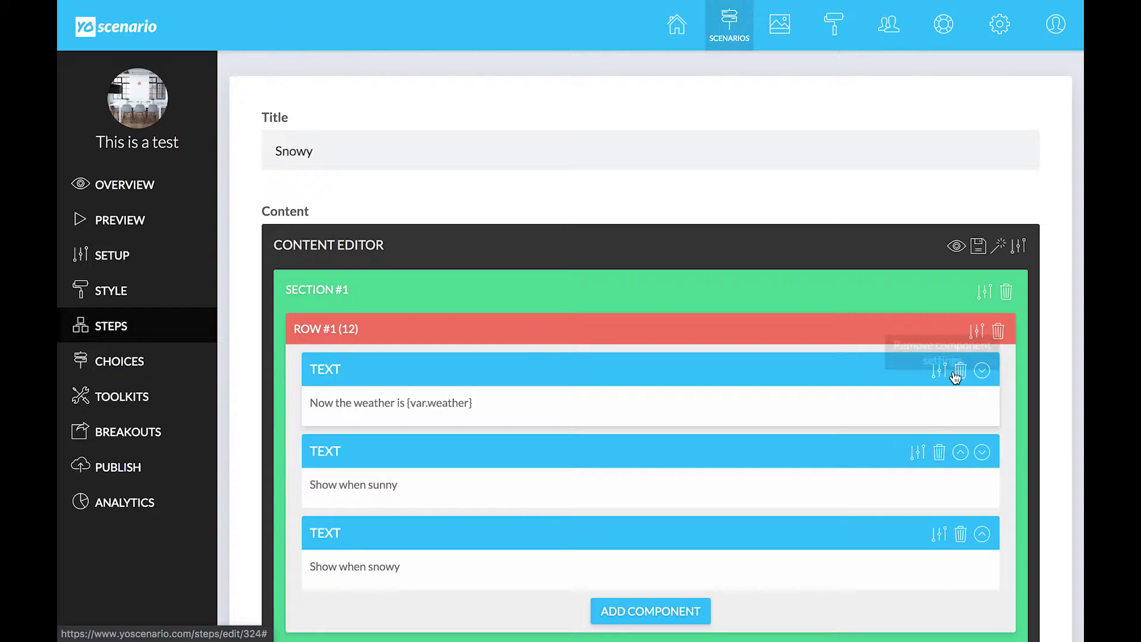
pyautogui.click(656, 612)
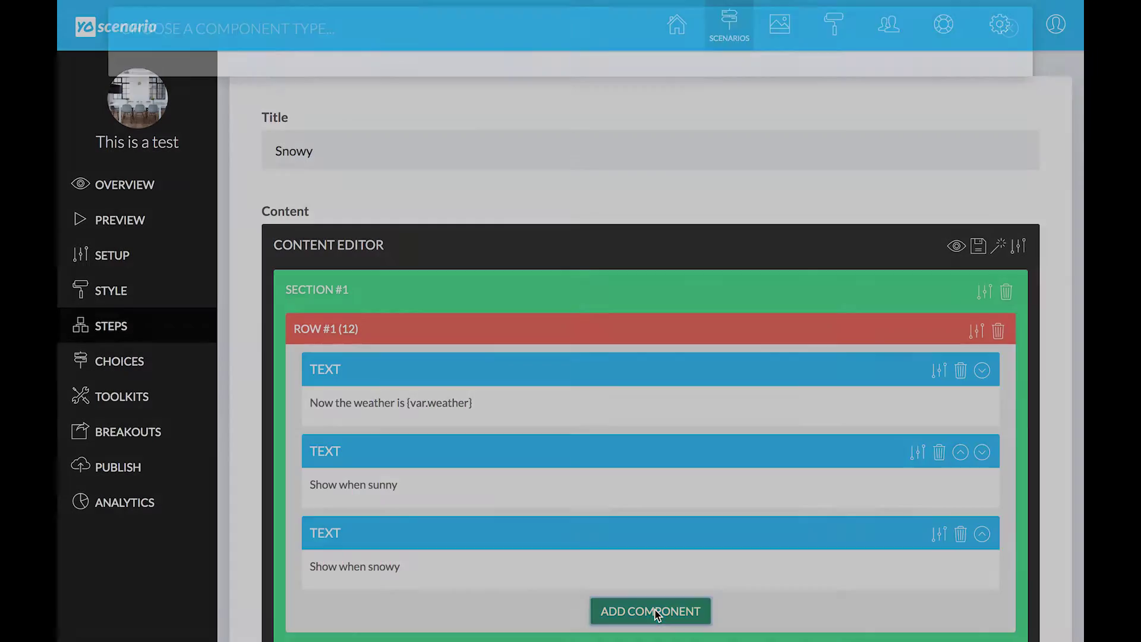
pyautogui.click(275, 222)
pyautogui.click(267, 214)
pyautogui.hotkey('ctrl', 'v')
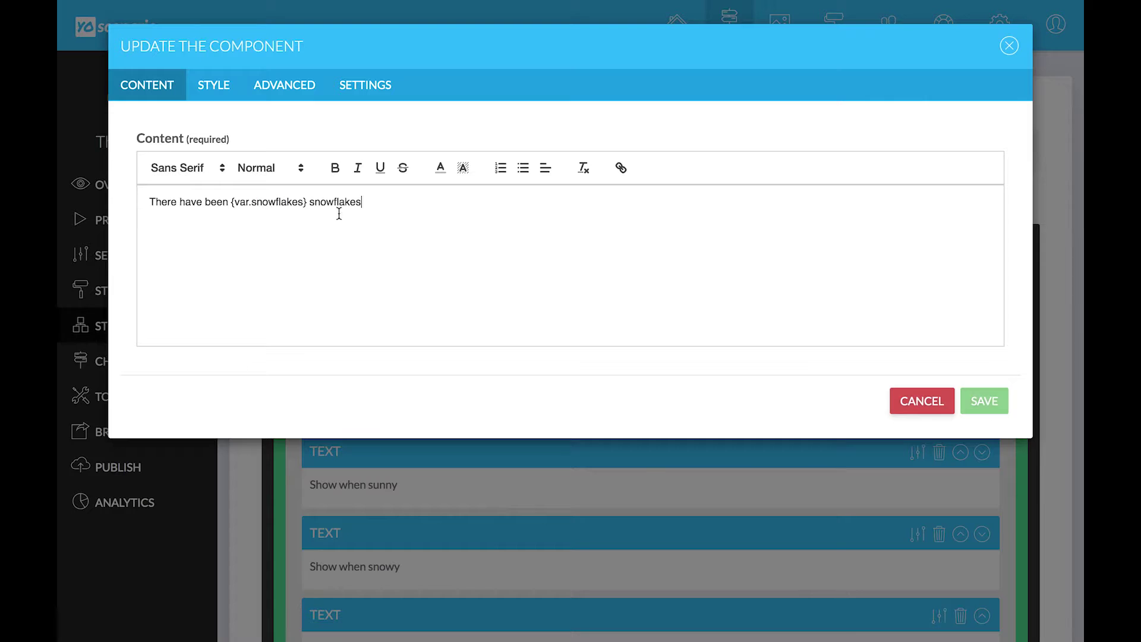
pyautogui.click(983, 400)
pyautogui.scroll(-1, 697, 432)
pyautogui.scroll(-5, 697, 431)
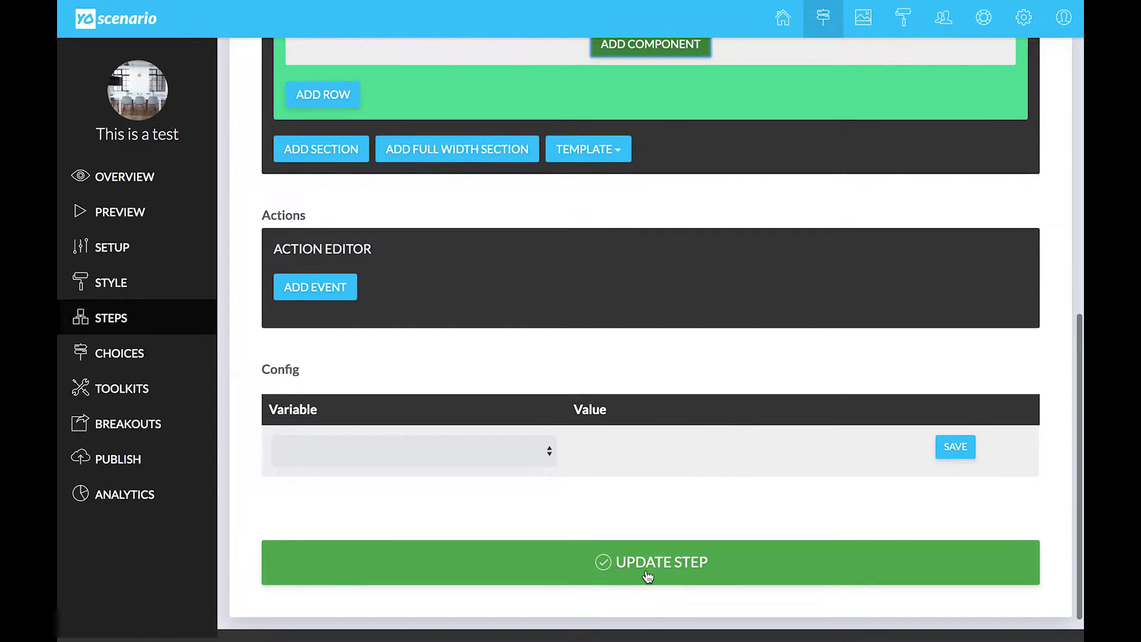
pyautogui.click(648, 563)
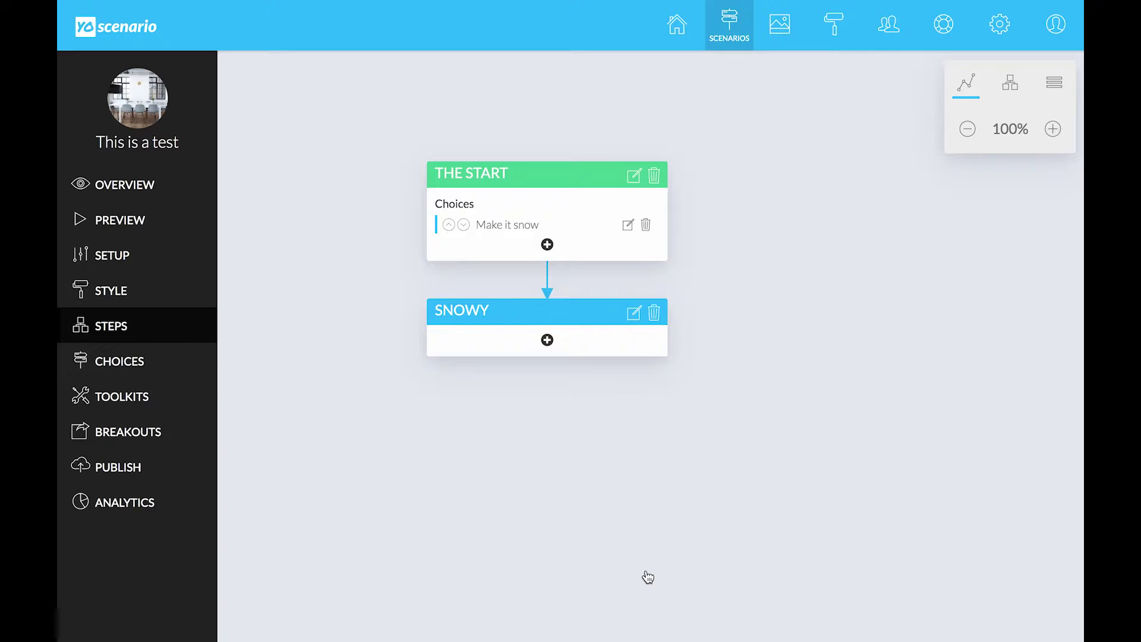
# Add a Set Variable action with snowflakes and value +=10 to the "Make it snow" choice's onChosen event, and update the choice.
pyautogui.click(628, 225)
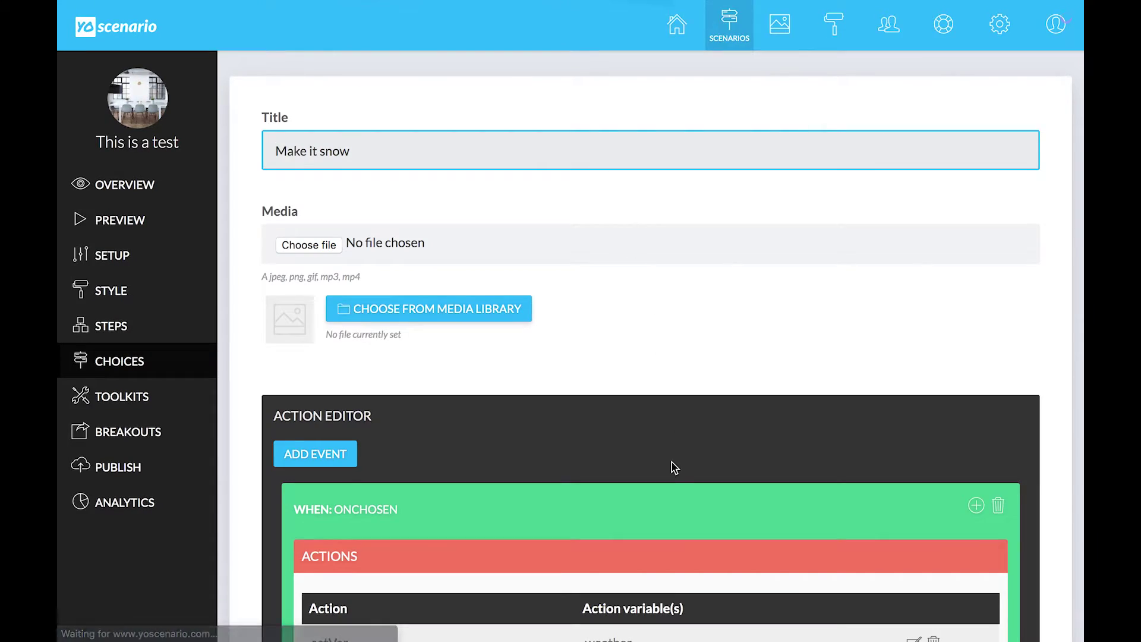
pyautogui.scroll(-5, 672, 461)
pyautogui.scroll(-1, 365, 404)
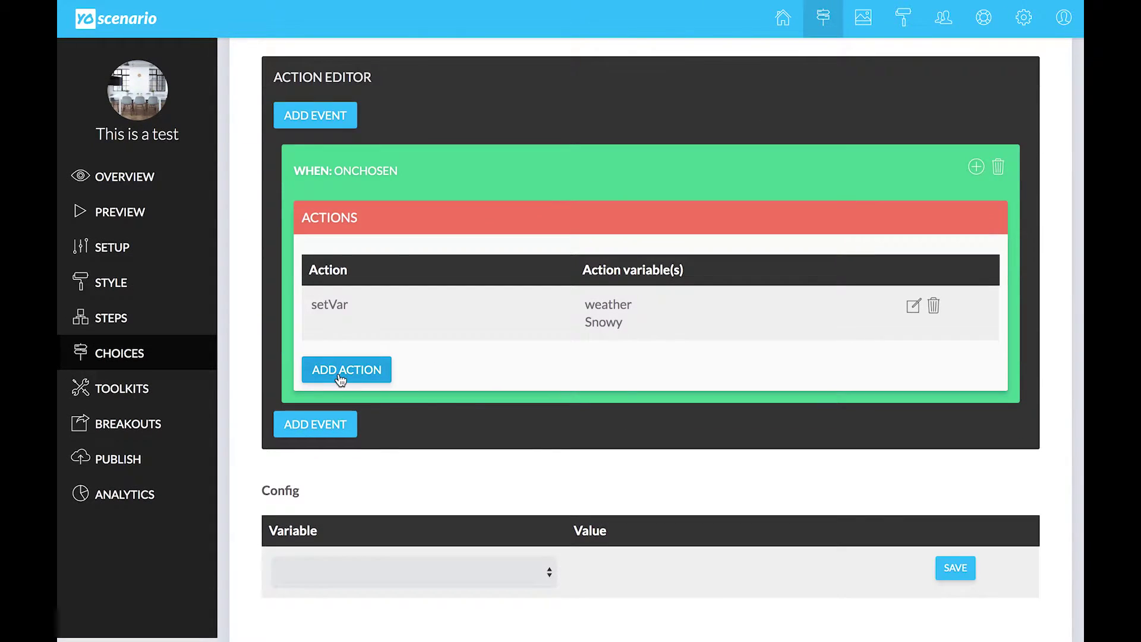
pyautogui.click(339, 369)
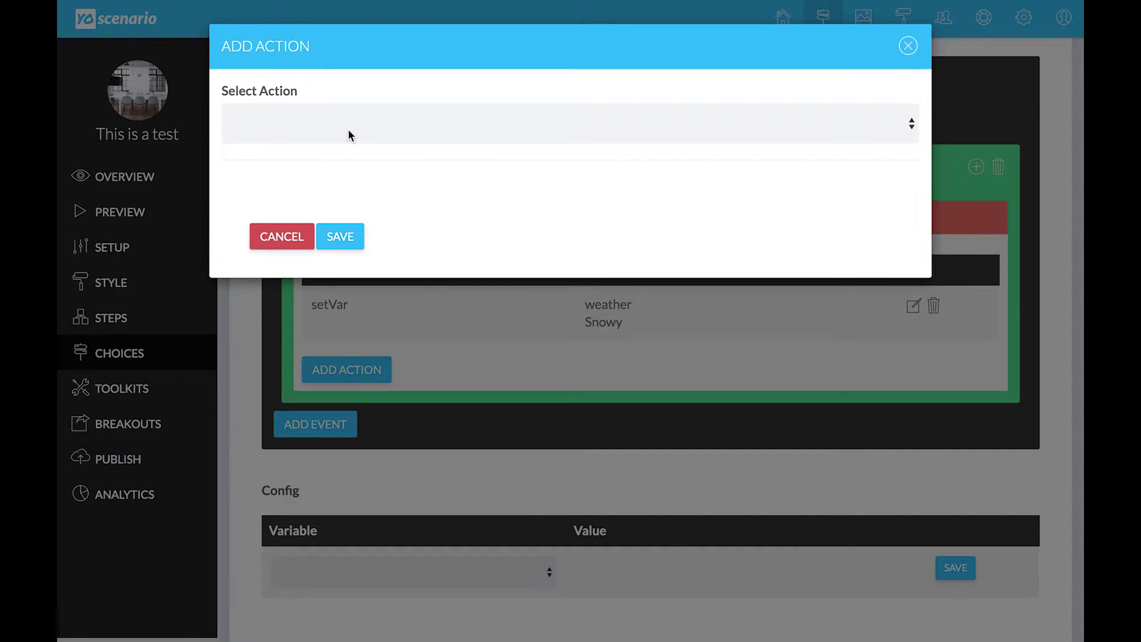
pyautogui.click(346, 128)
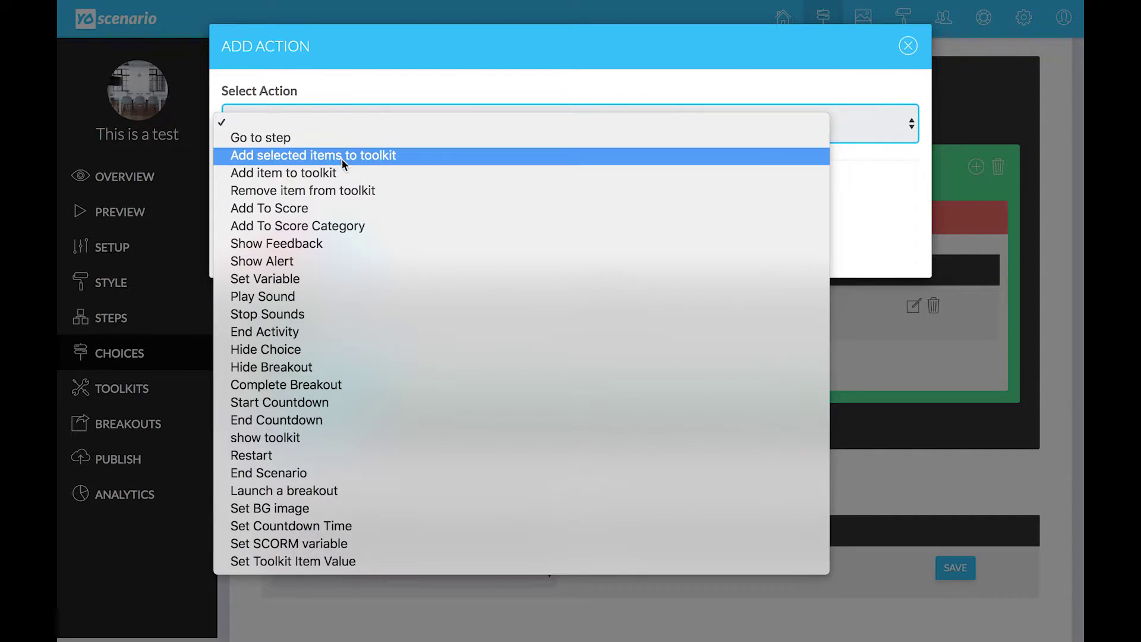
pyautogui.click(299, 279)
pyautogui.click(333, 242)
pyautogui.click(329, 264)
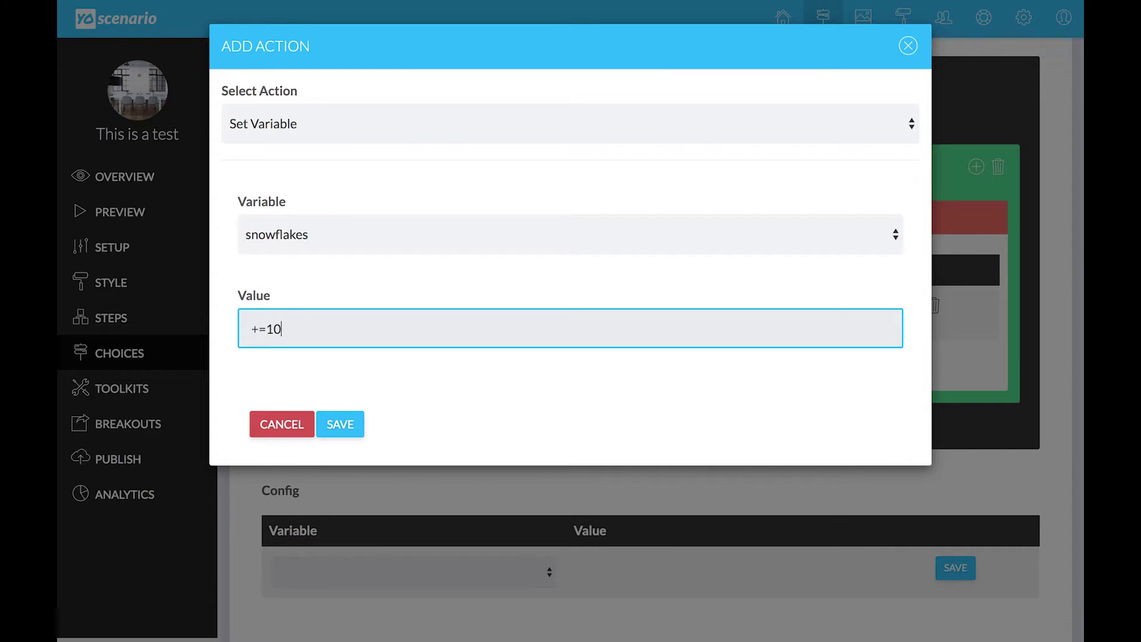
pyautogui.click(342, 424)
pyautogui.scroll(-3, 811, 438)
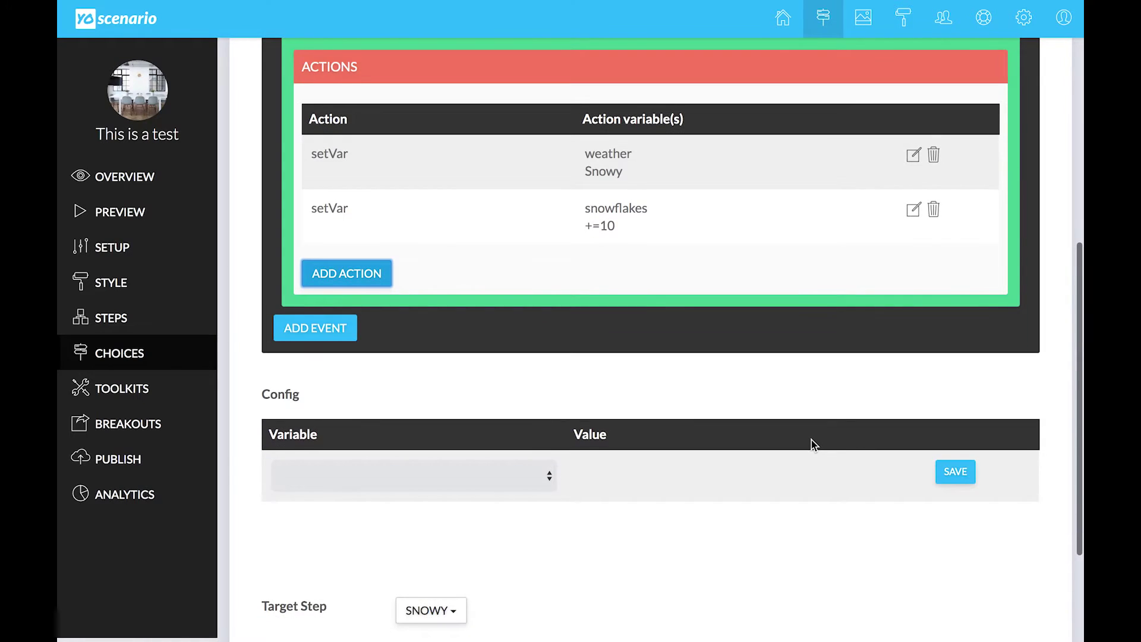
pyautogui.scroll(-3, 812, 443)
pyautogui.click(677, 551)
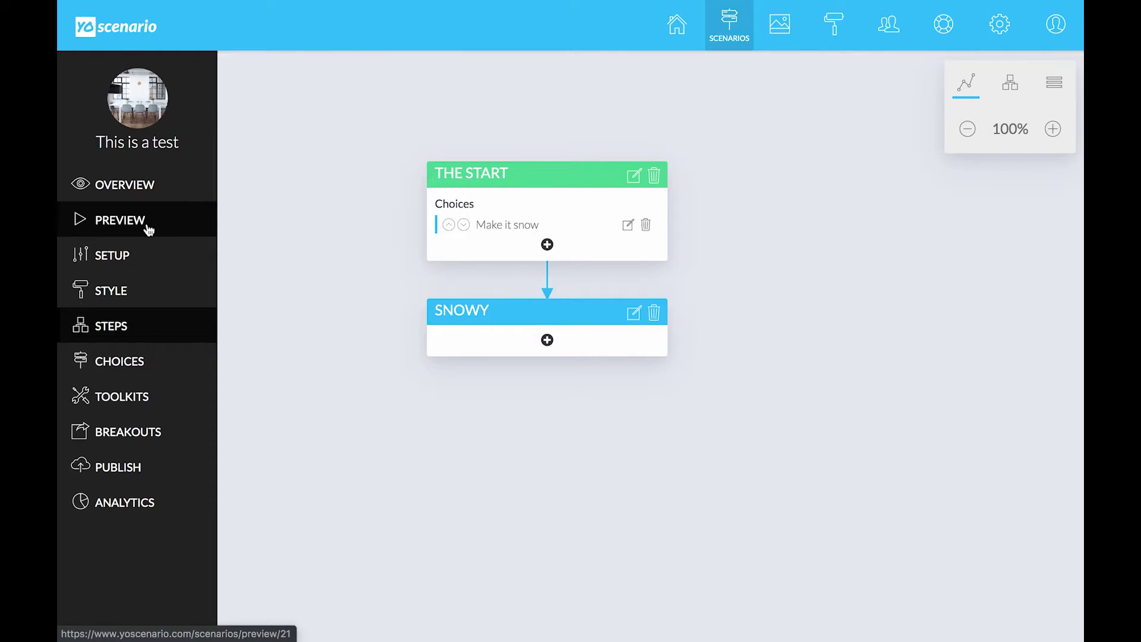
# Preview the scenario from its intro, choose "Make it snow" to check the snowflakes text, and return to the steps overview.
pyautogui.click(145, 227)
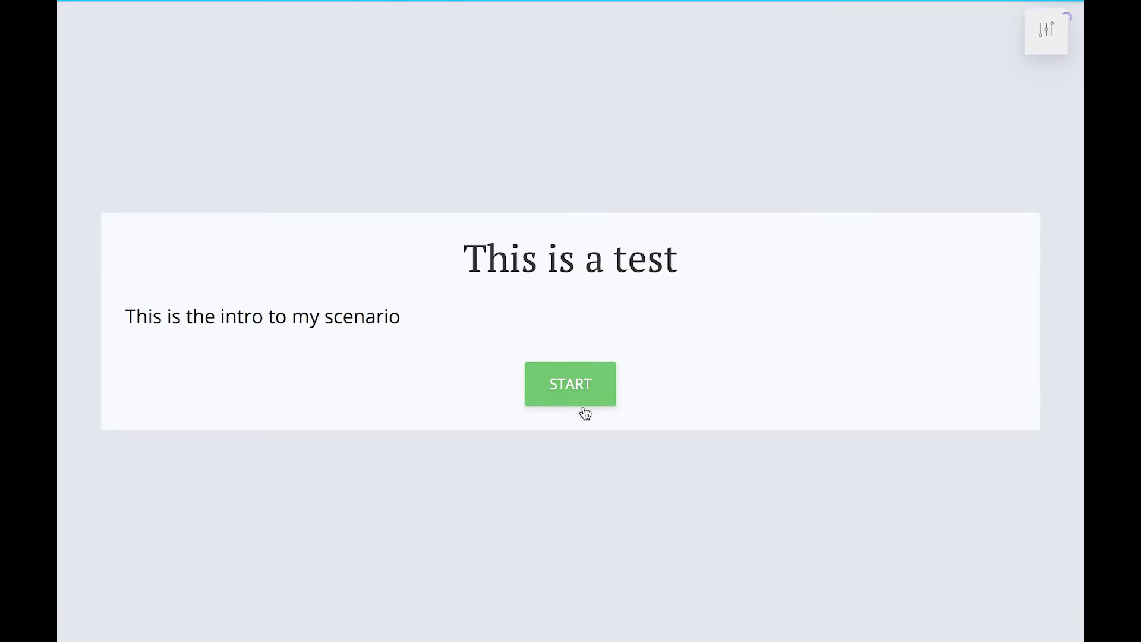
pyautogui.click(572, 393)
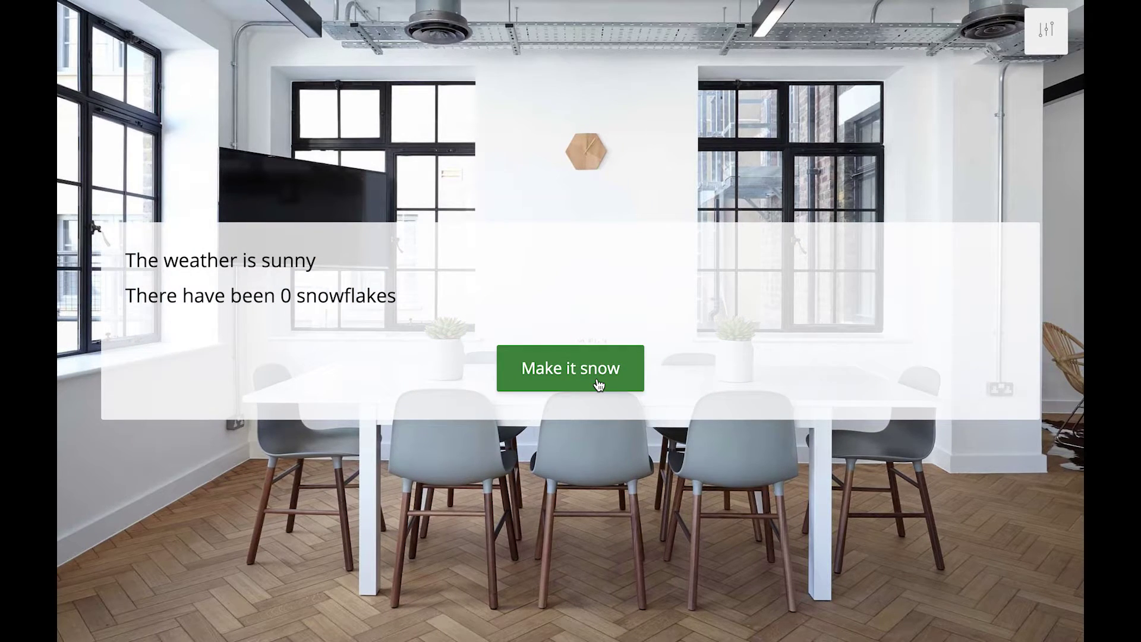
pyautogui.click(598, 385)
pyautogui.hscroll(-5, 384, 377)
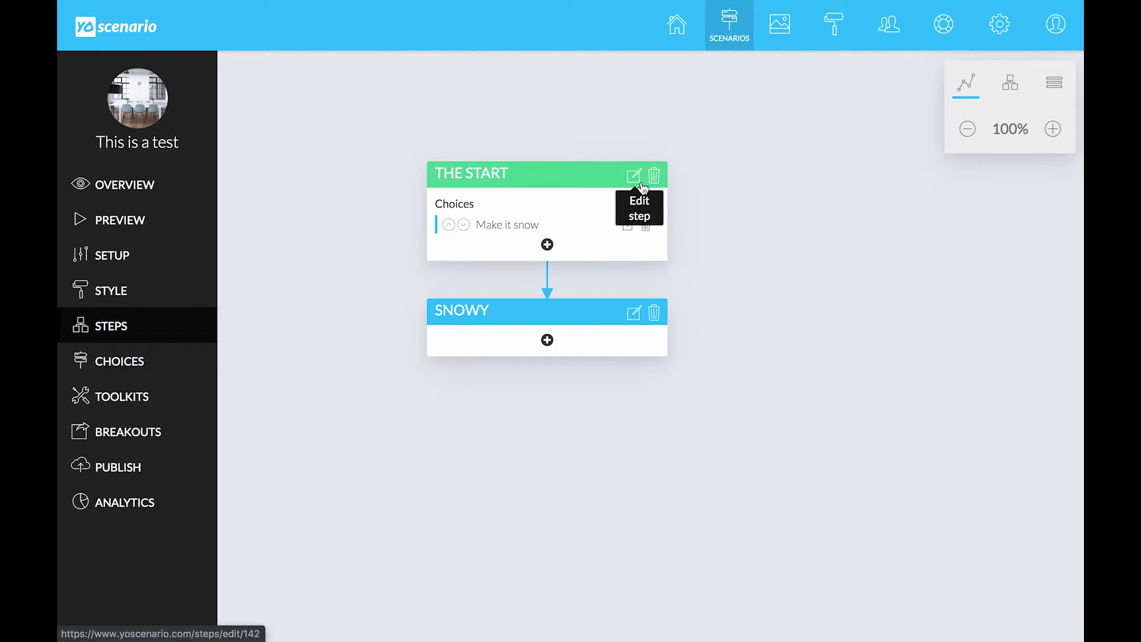
# Delete the weather = Snowy visibility condition from the "Show when snowy" text component in the Snowy step.
pyautogui.click(634, 313)
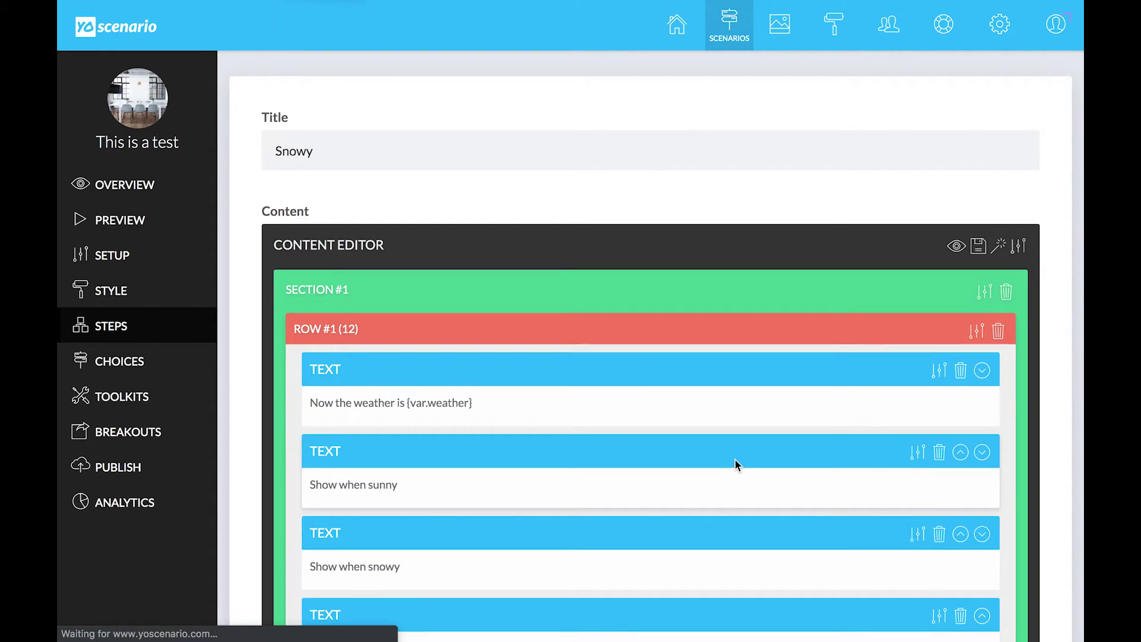
pyautogui.scroll(-3, 736, 463)
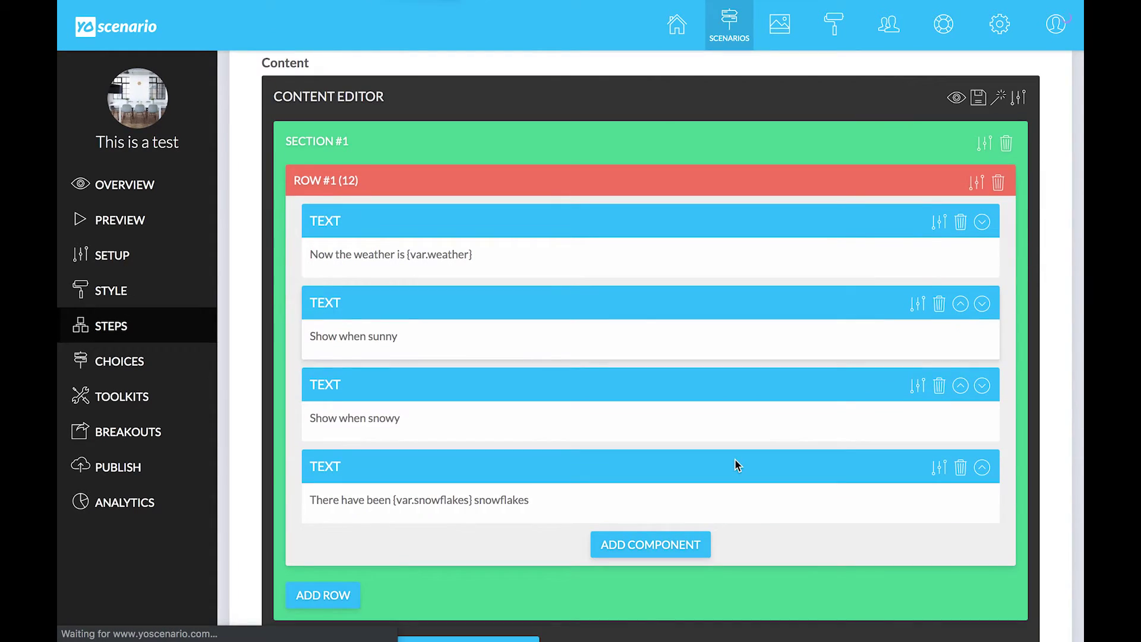
pyautogui.click(920, 389)
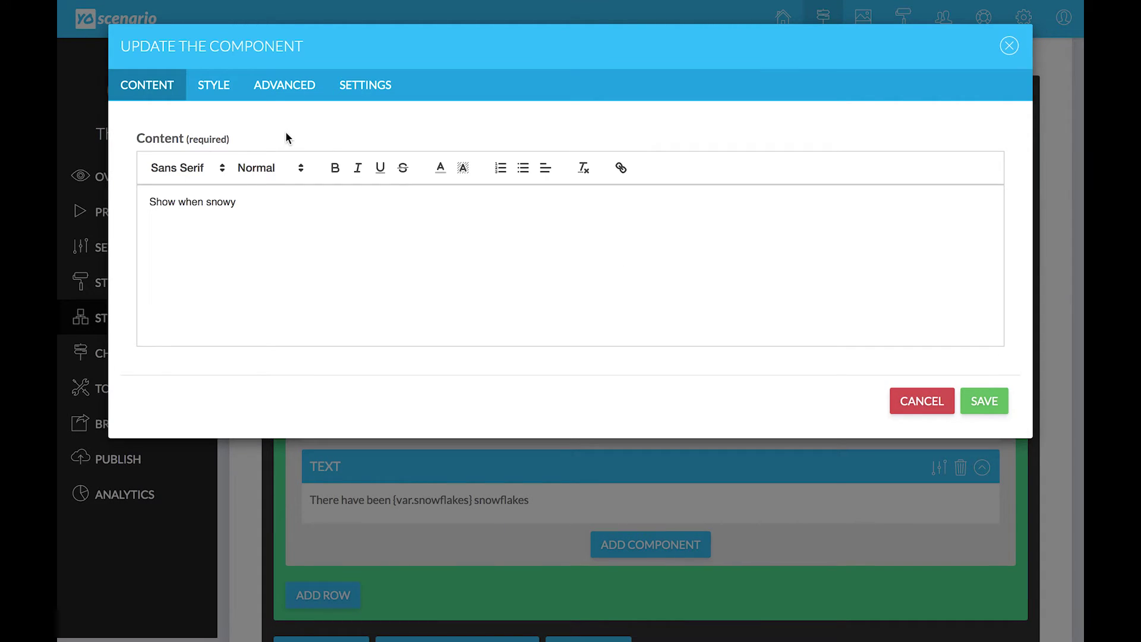
pyautogui.click(379, 89)
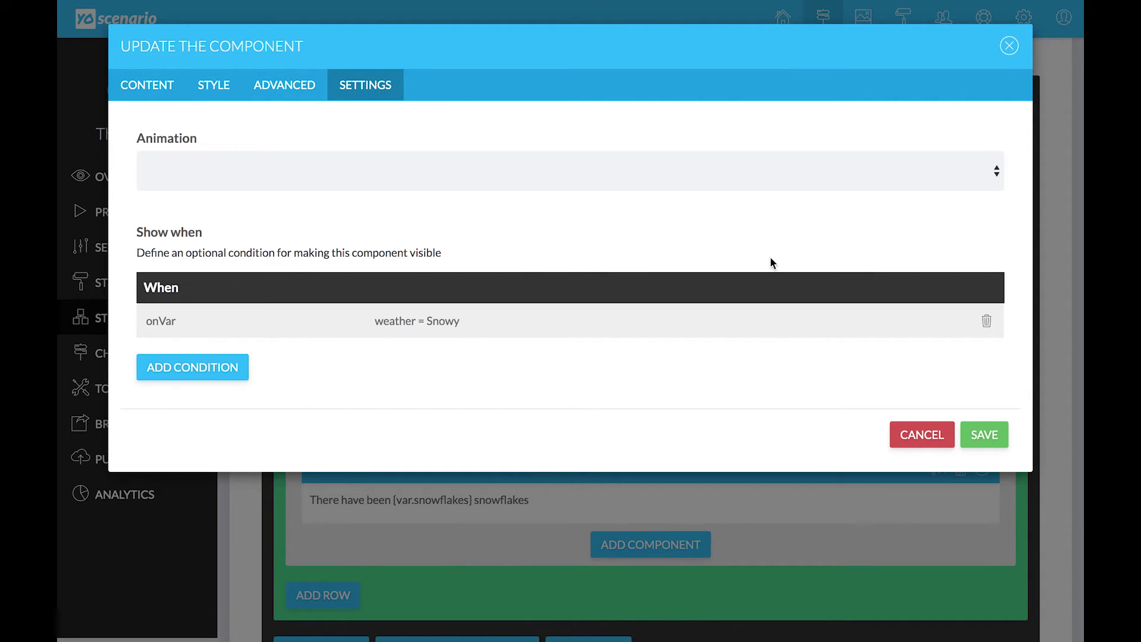
pyautogui.click(986, 322)
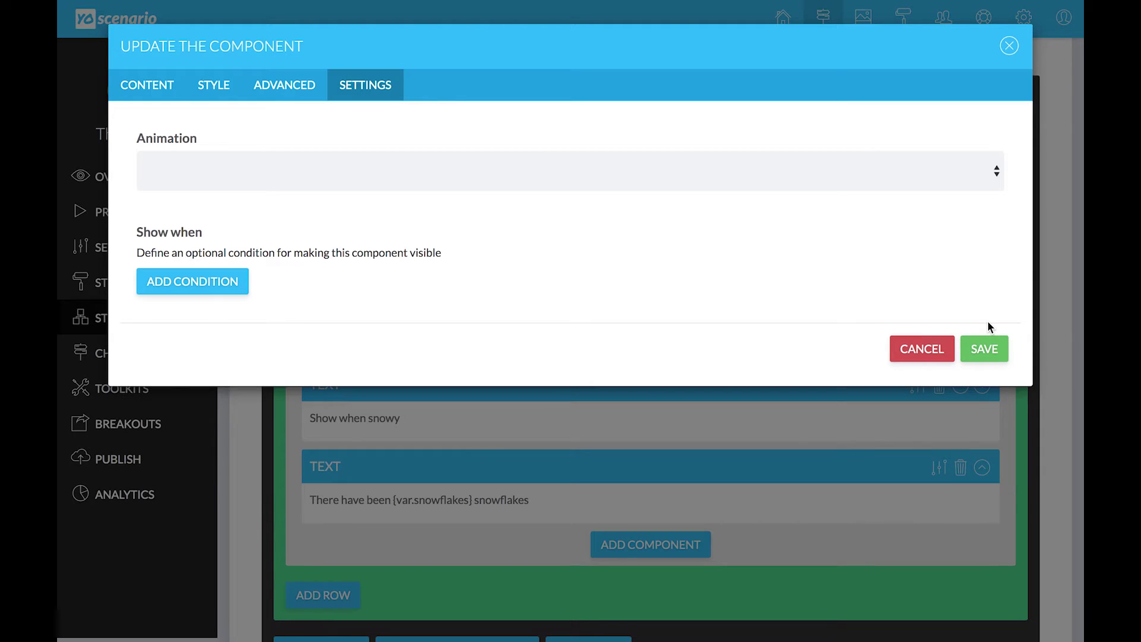
# Add an On Variable condition with snowflakes and value >5 to the "Show when snowy" text, save it and update the Snowy step.
pyautogui.click(201, 287)
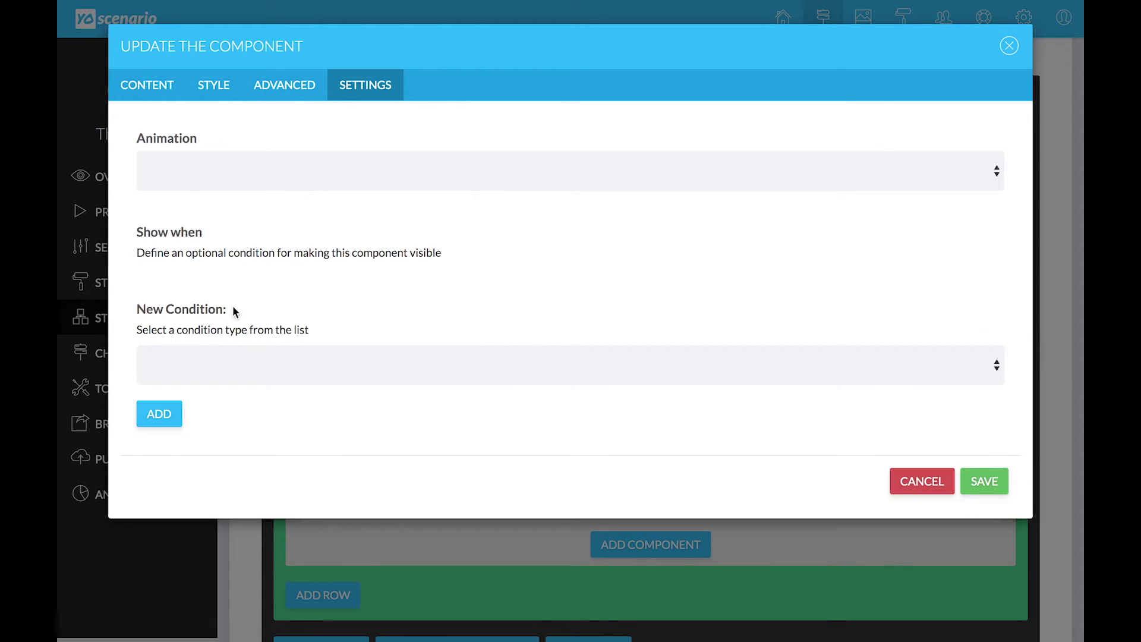
pyautogui.click(251, 365)
pyautogui.click(247, 382)
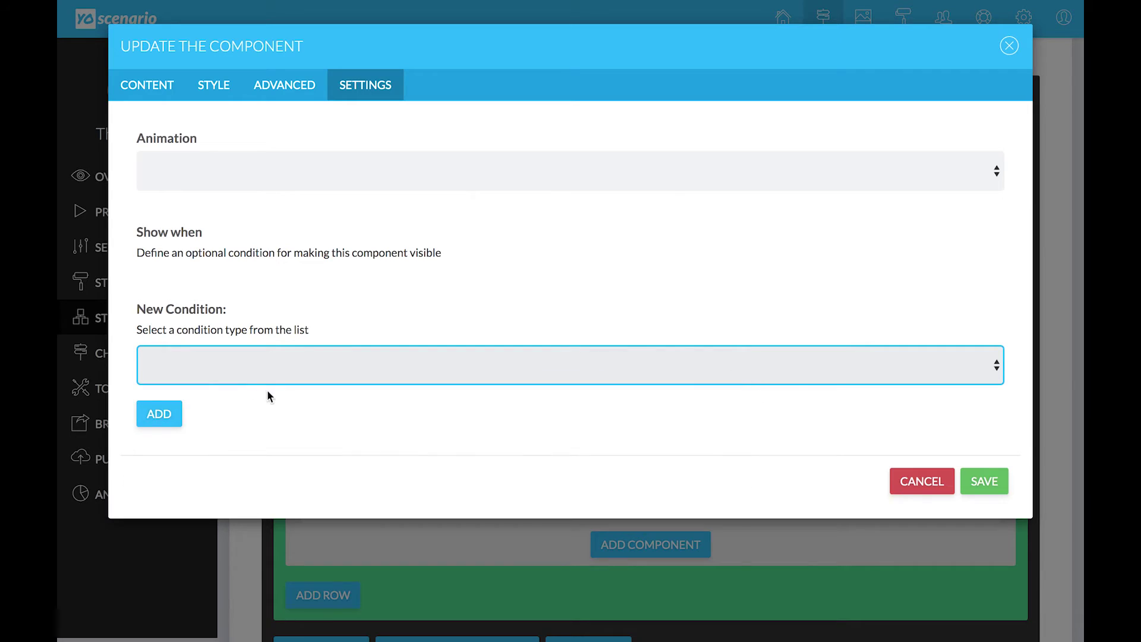
pyautogui.click(267, 450)
pyautogui.click(255, 483)
pyautogui.click(218, 538)
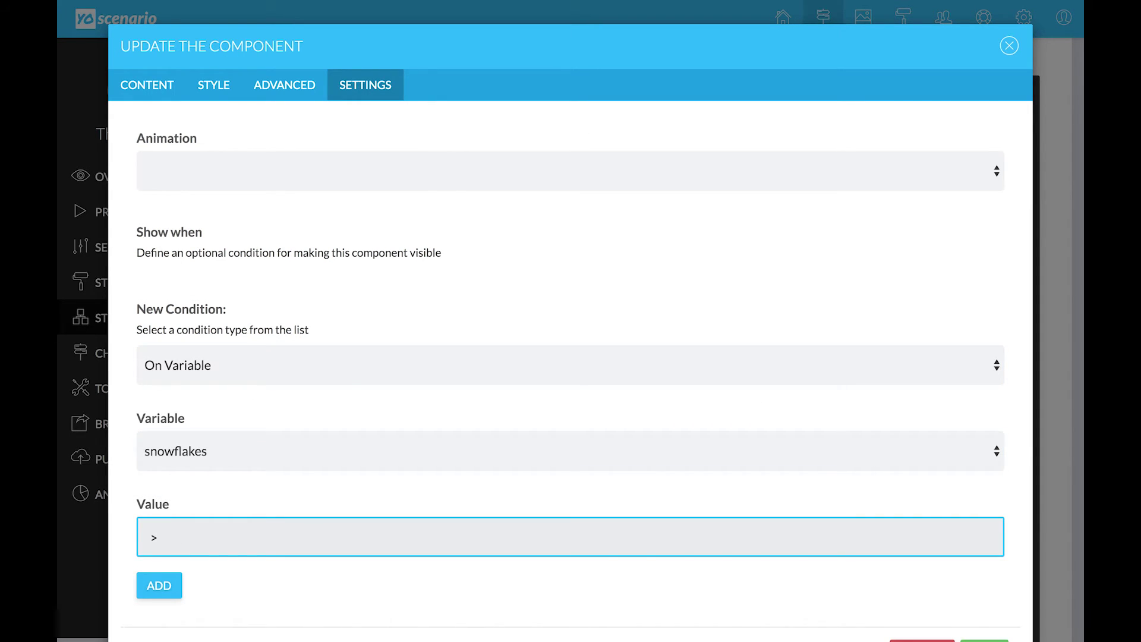
pyautogui.click(160, 586)
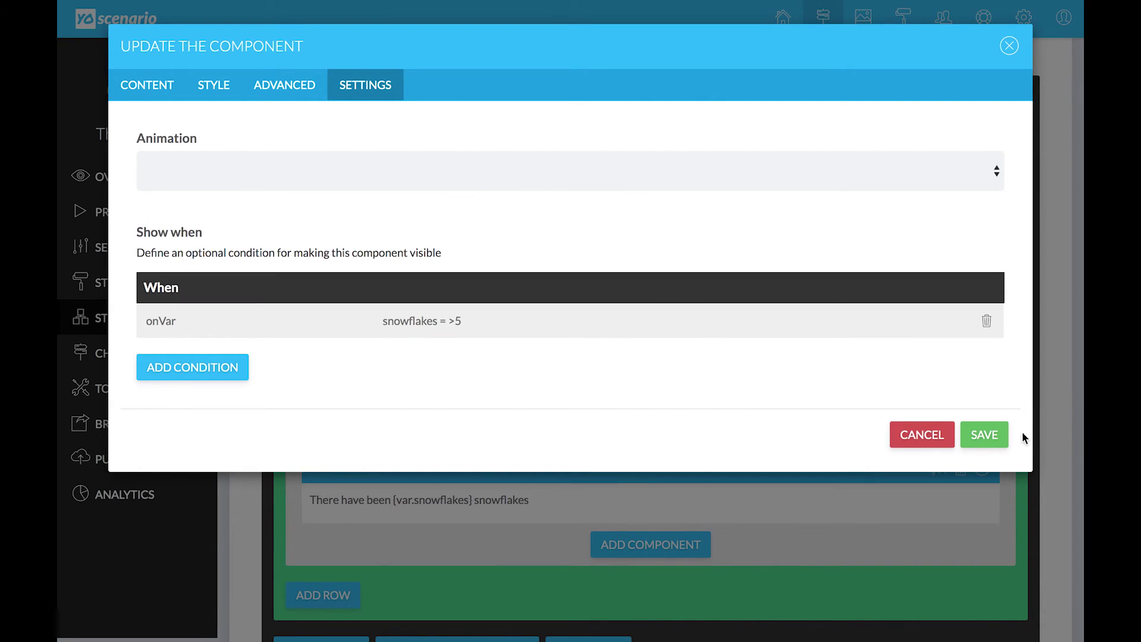
pyautogui.click(999, 434)
pyautogui.scroll(-5, 732, 462)
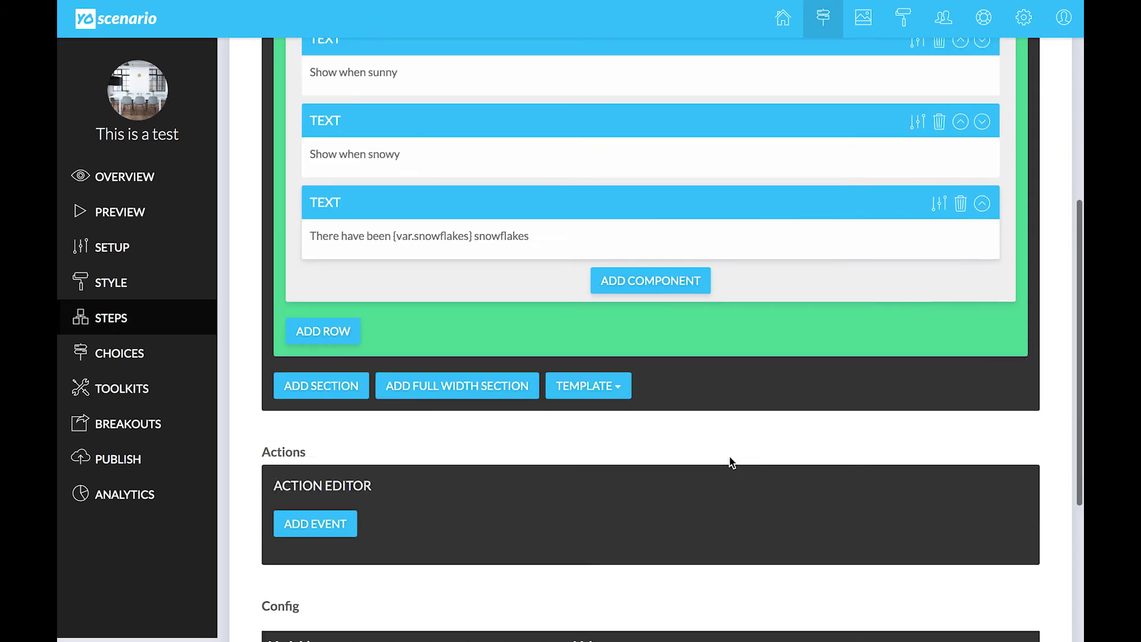
pyautogui.scroll(-4, 731, 461)
pyautogui.click(637, 561)
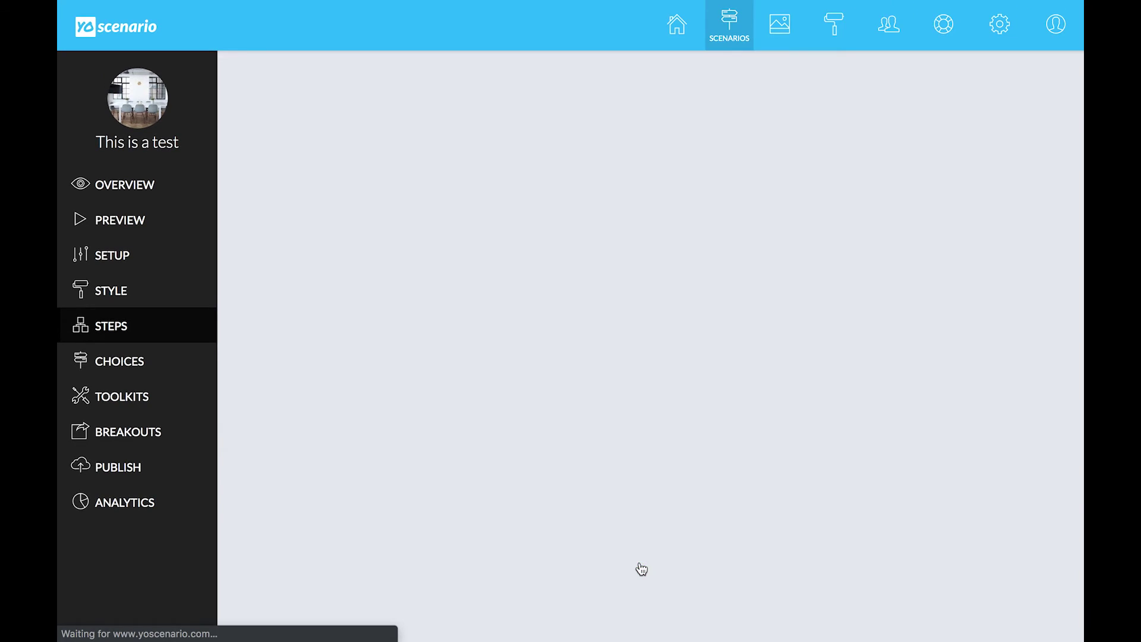